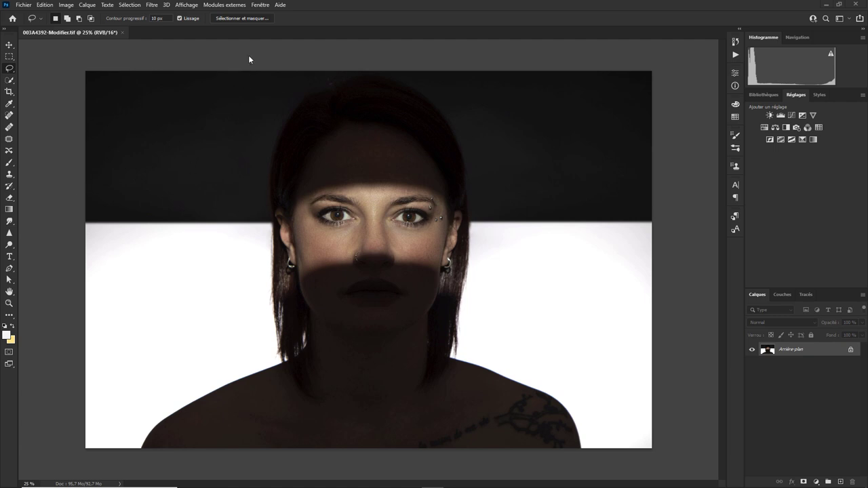
Try the OuiOuiPhoto workspace layout, then return to the Photographie workspace
left_click(234, 5)
mouse_move(261, 5)
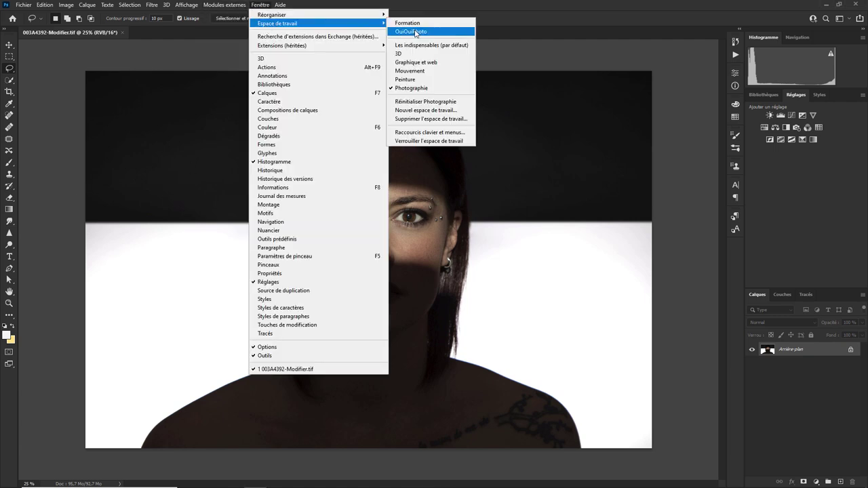
left_click(448, 32)
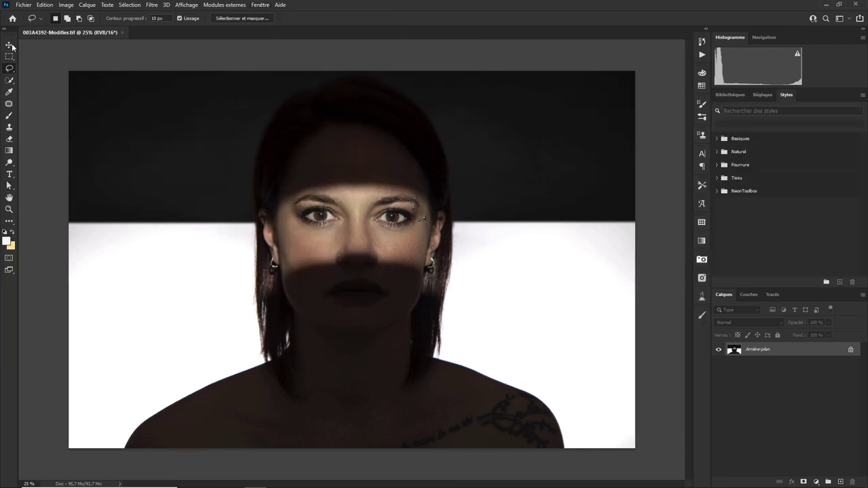
left_click(24, 8)
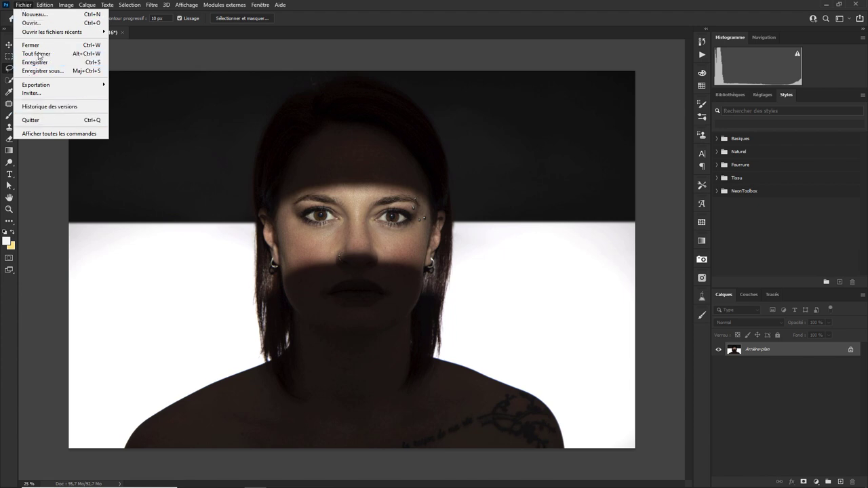
left_click(44, 161)
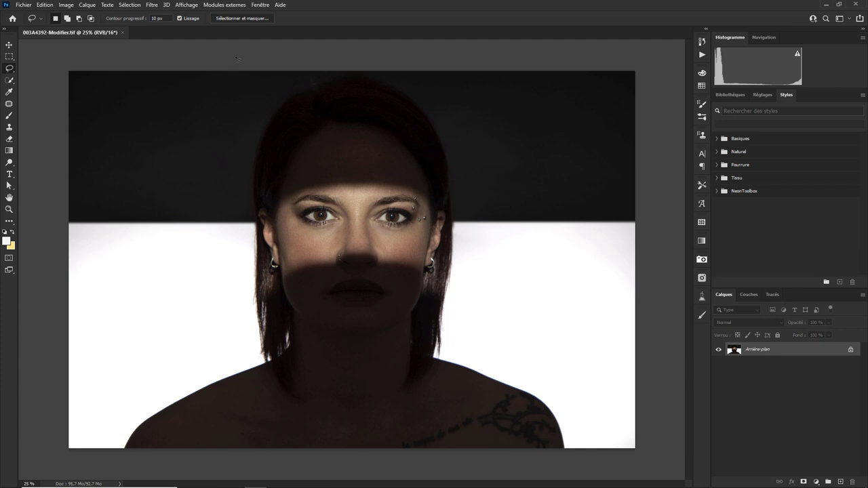
left_click(259, 6)
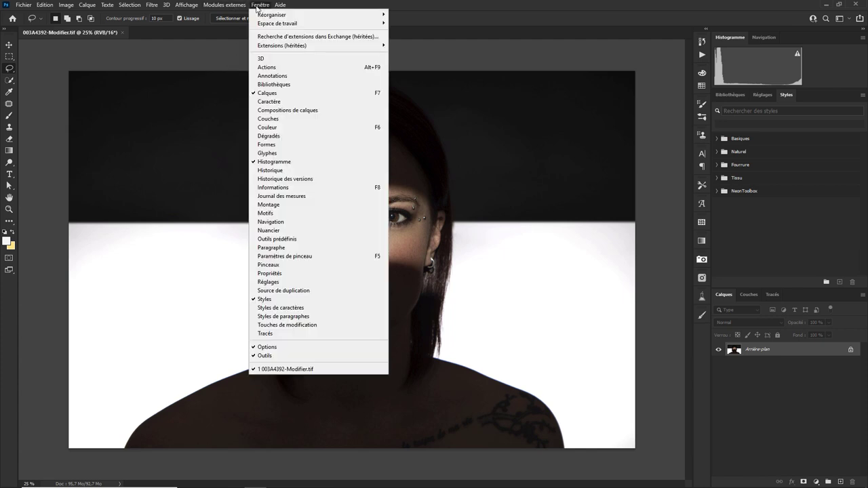
mouse_move(277, 23)
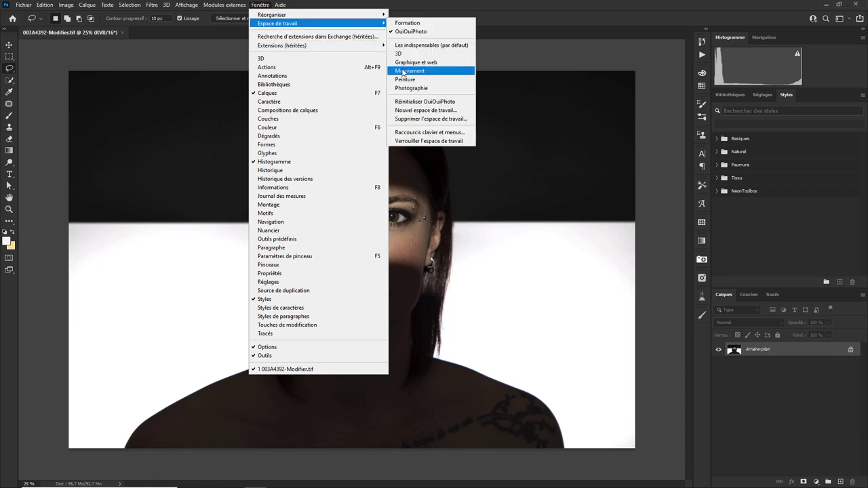
left_click(416, 91)
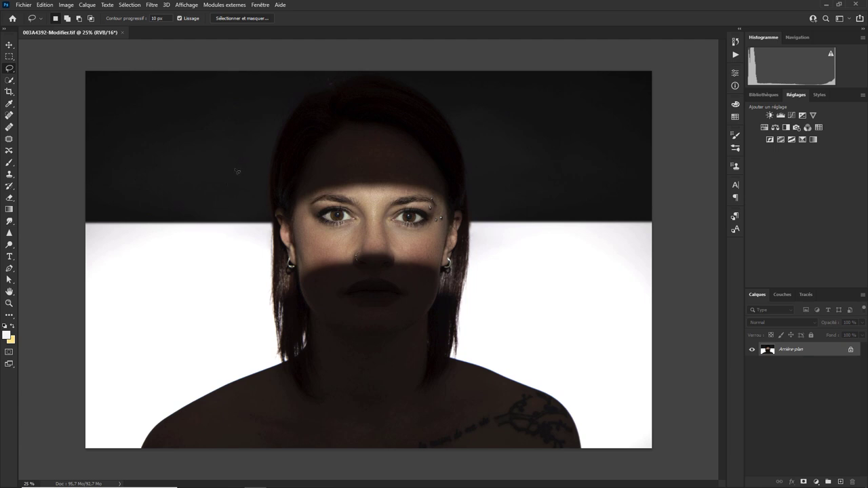
Add a new empty layer, lasso the forehead, and attempt Calque par copier, dismissing the error
key("ctrl+shift+alt+n")
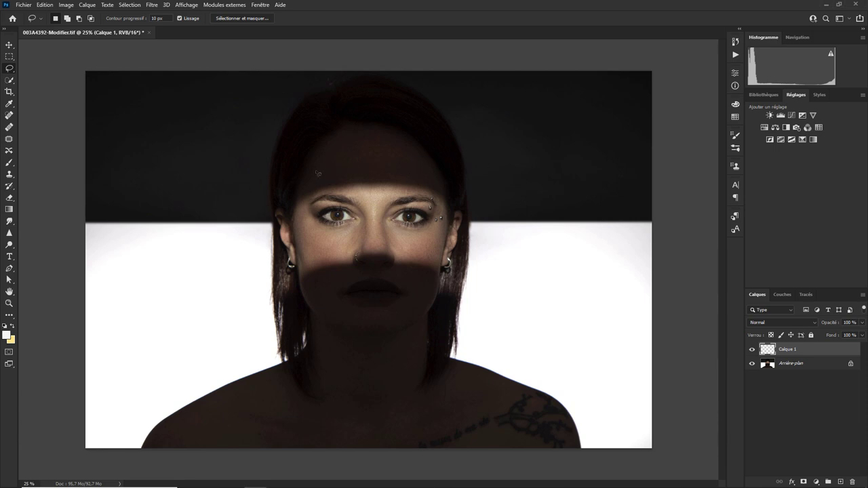
mouse_move(426, 169)
left_mouse_down()
mouse_move(278, 196)
mouse_move(268, 241)
mouse_move(298, 297)
mouse_move(363, 275)
mouse_move(436, 296)
mouse_move(477, 248)
mouse_move(455, 177)
mouse_move(426, 169)
left_mouse_up()
right_click(374, 222)
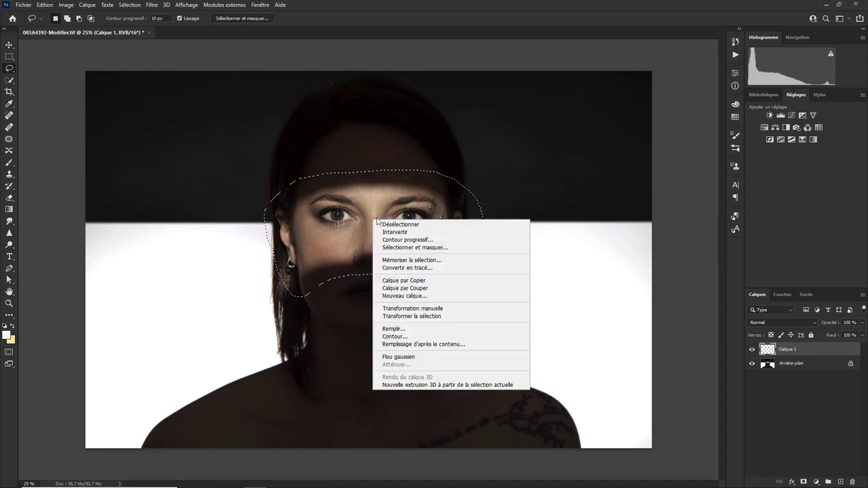
left_click(411, 281)
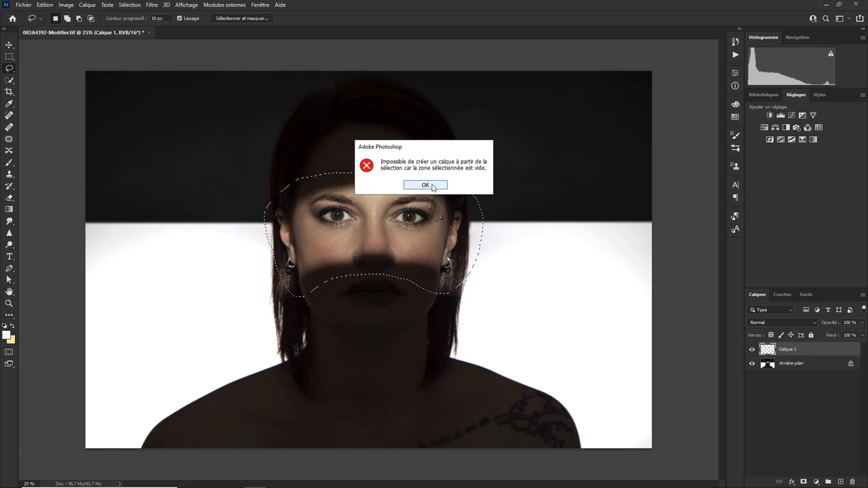
left_click(428, 186)
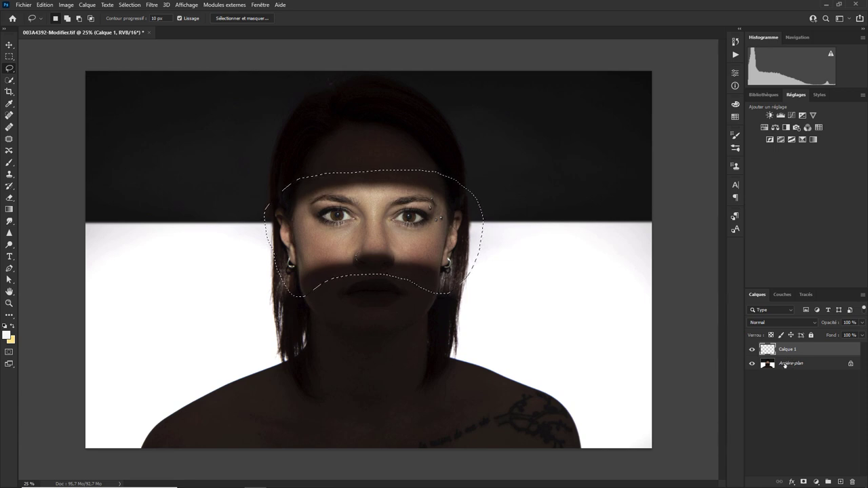
Reselect Calque 1 after Arrière-plan and clear the forehead selection with Ctrl+D
left_click(785, 365)
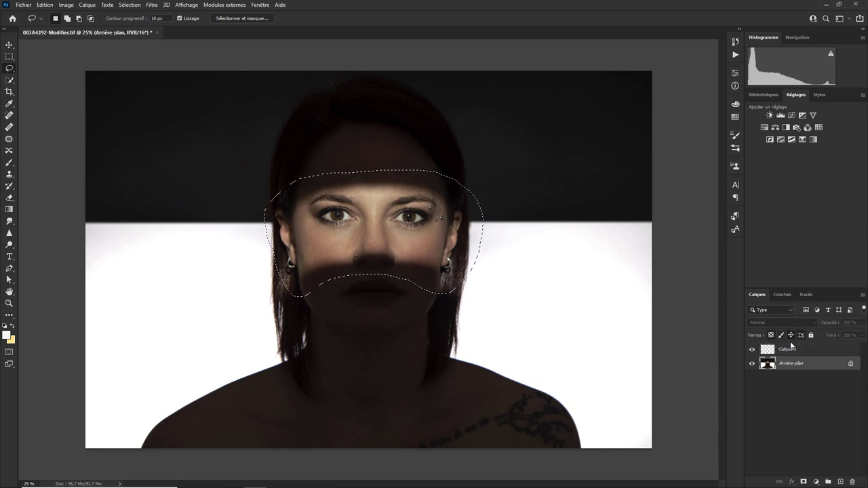
left_click(792, 349)
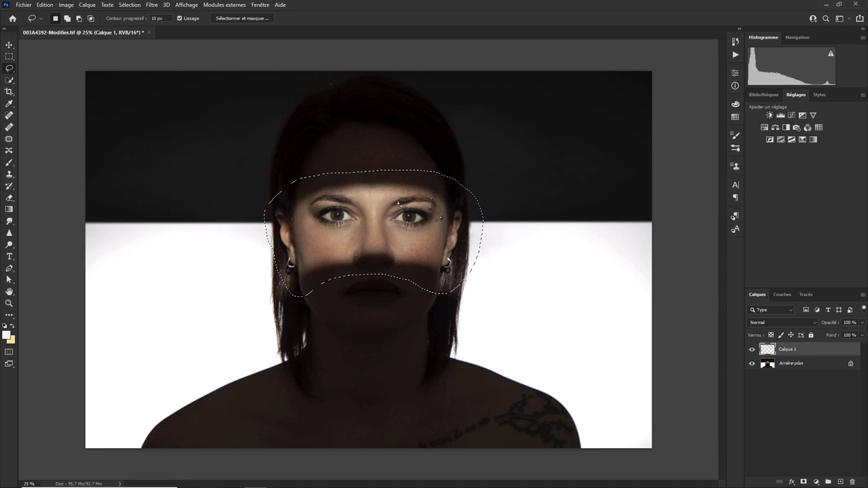
key("ctrl+d")
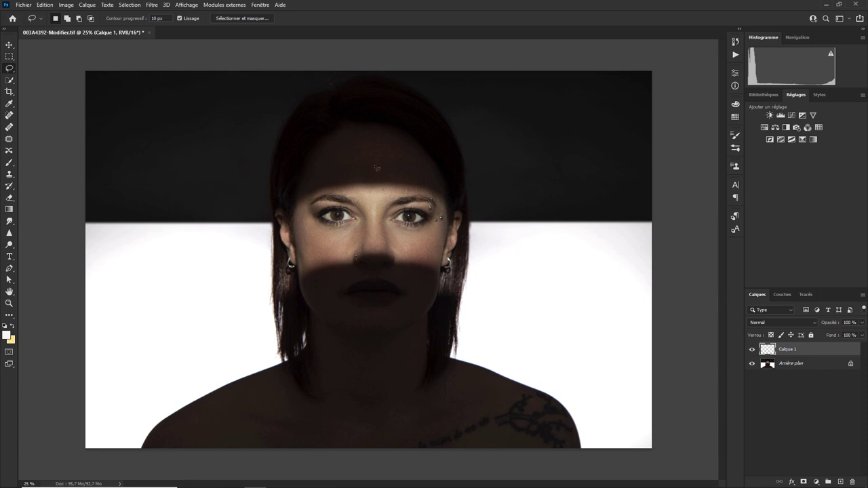
left_click(163, 19)
Set the lasso feather to 100 px and zoom in on the nose ring
type("100")
key("Return")
key("ctrl+plus")
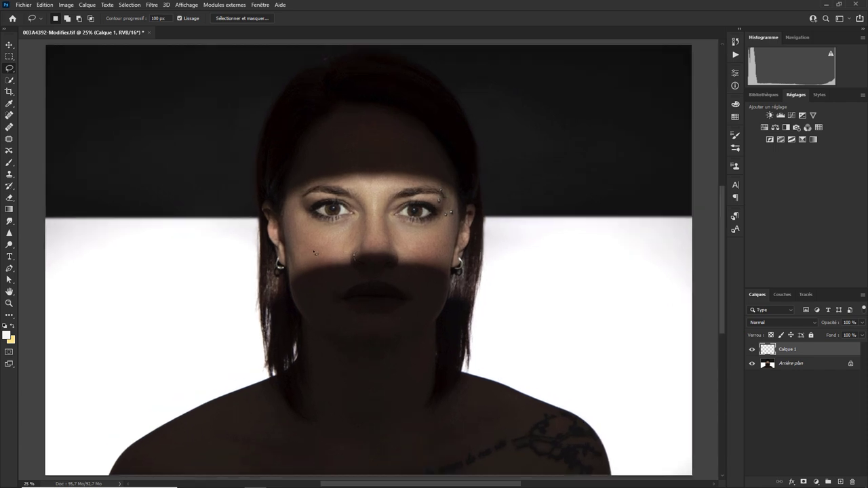
key("ctrl+plus")
key("ctrl+plus")
key("ctrl+plus")
key("ctrl+plus")
left_click_drag(245, 158, 329, 170)
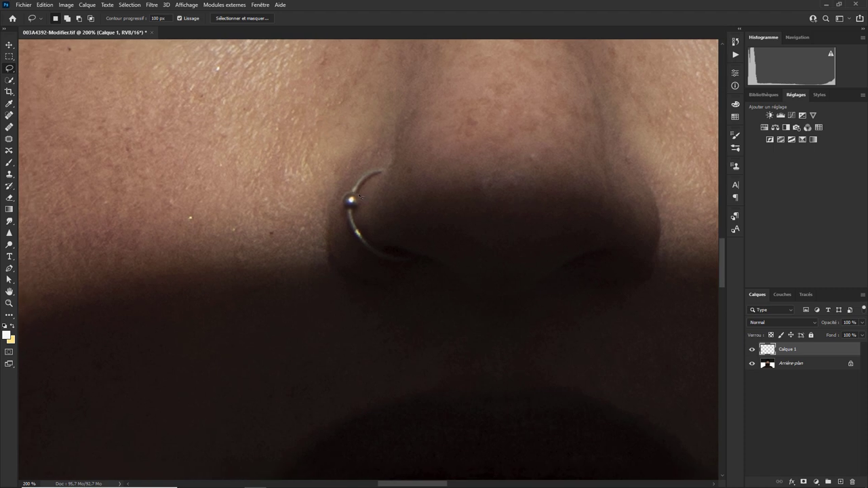
Lasso the nose-ring bead on Arrière-plan, accepting the faint-selection warnings
mouse_move(353, 192)
left_mouse_down()
mouse_move(340, 198)
mouse_move(341, 212)
mouse_move(359, 217)
mouse_move(364, 196)
left_mouse_up()
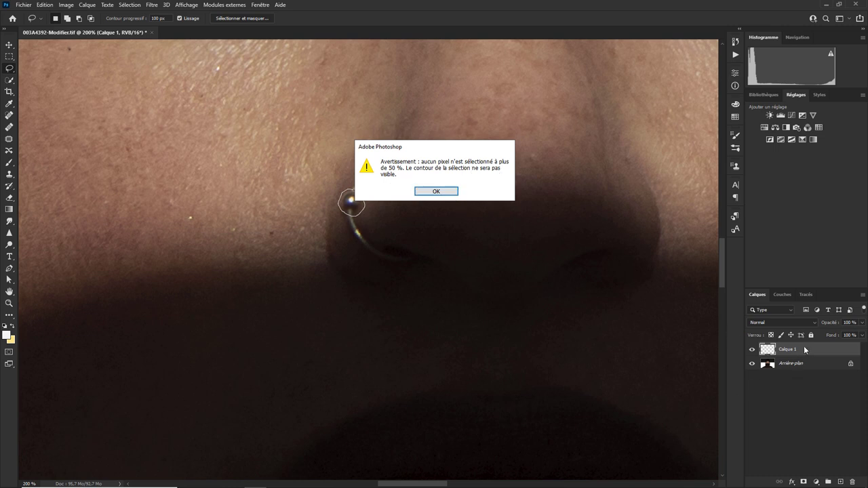
left_click(438, 192)
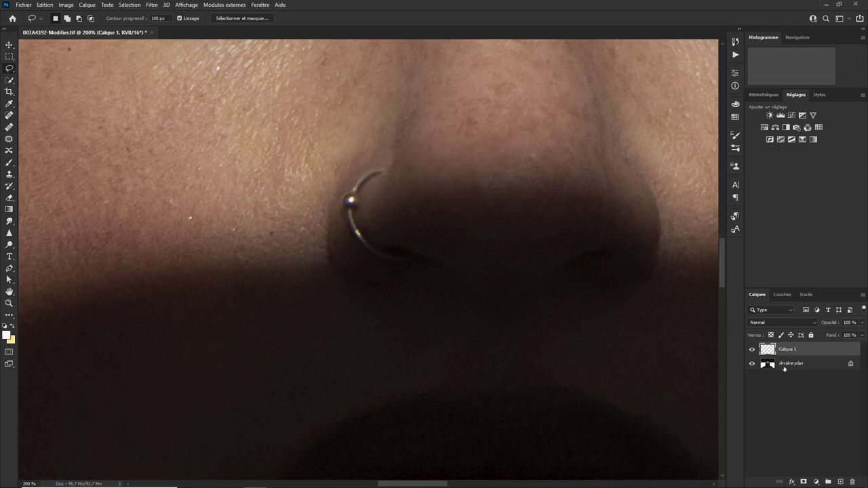
left_click(787, 366)
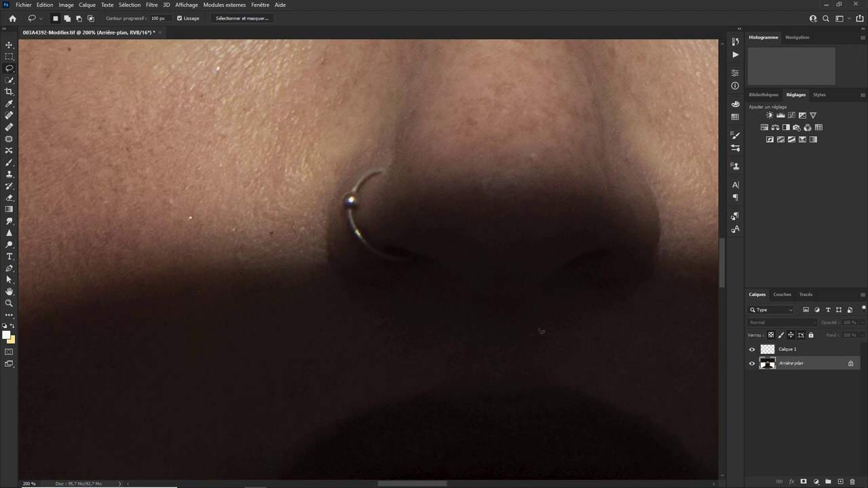
left_click_drag(361, 192, 363, 203)
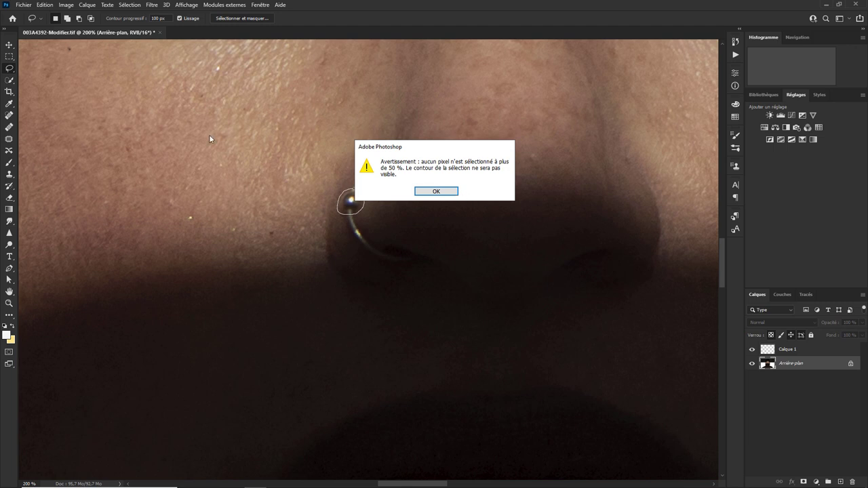
left_click(438, 193)
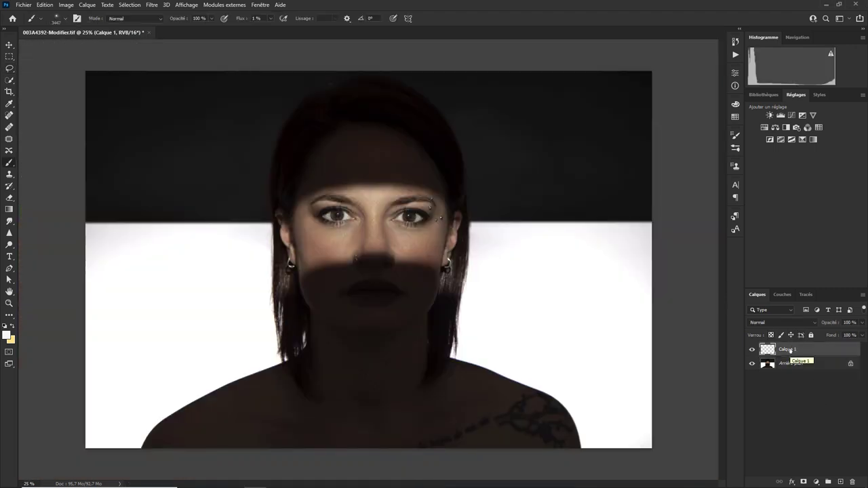
Load the 4427 px Free Lens Flares brush and test a faint dab on the dark backdrop
left_click(65, 21)
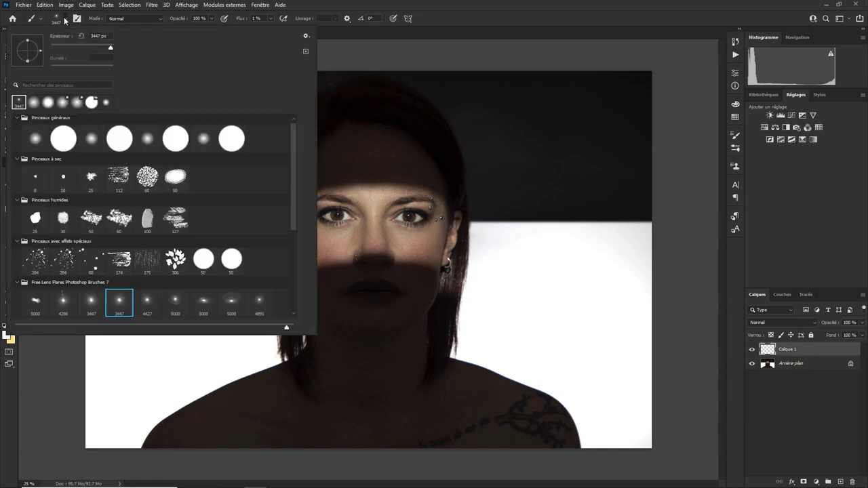
left_click(147, 302)
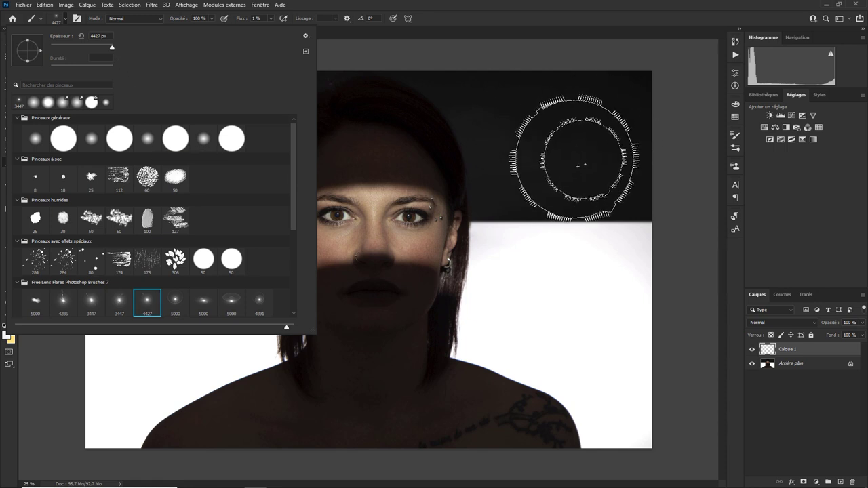
left_click(572, 151)
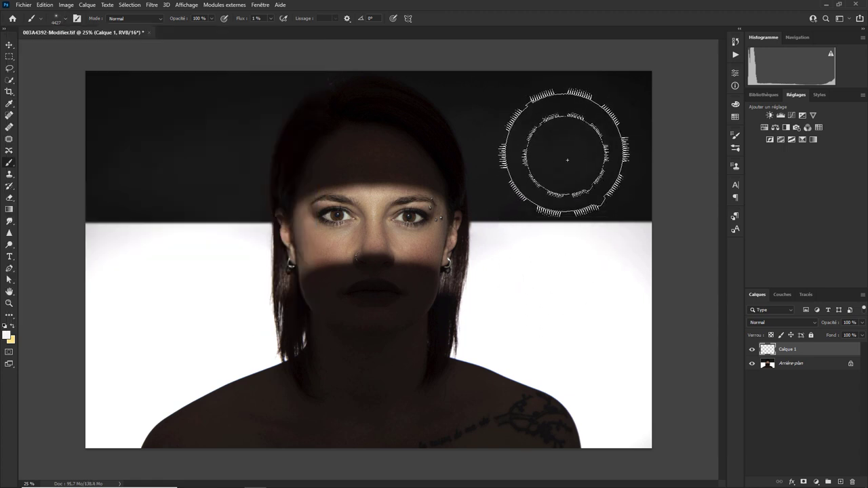
left_click_drag(563, 164, 549, 145)
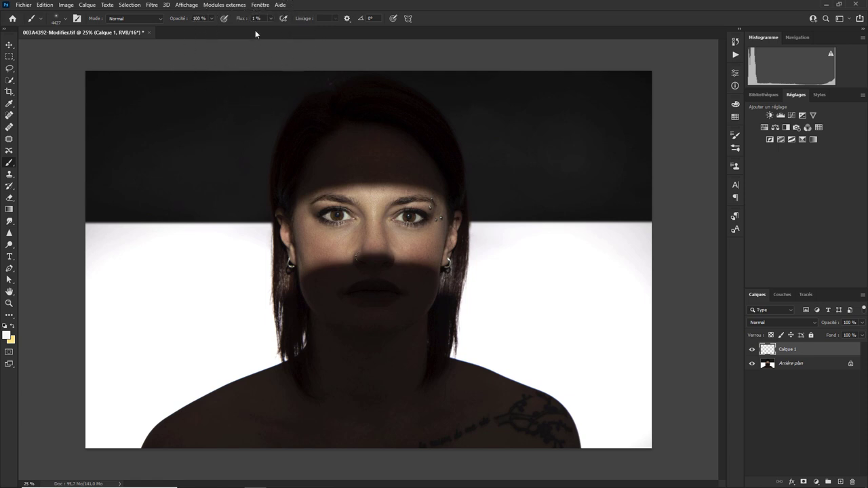
Raise brush flow to 100%, test and undo a bright flare, then lower opacity to 3%
left_click(272, 19)
left_click_drag(272, 29, 335, 27)
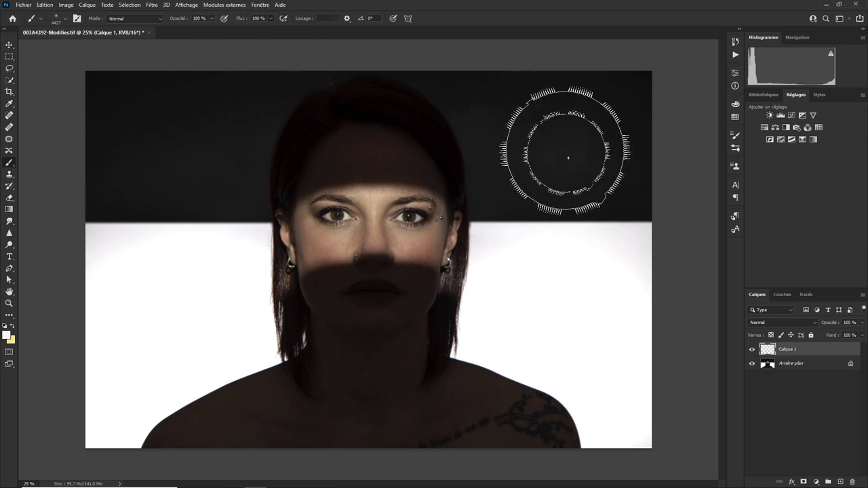
left_click(568, 158)
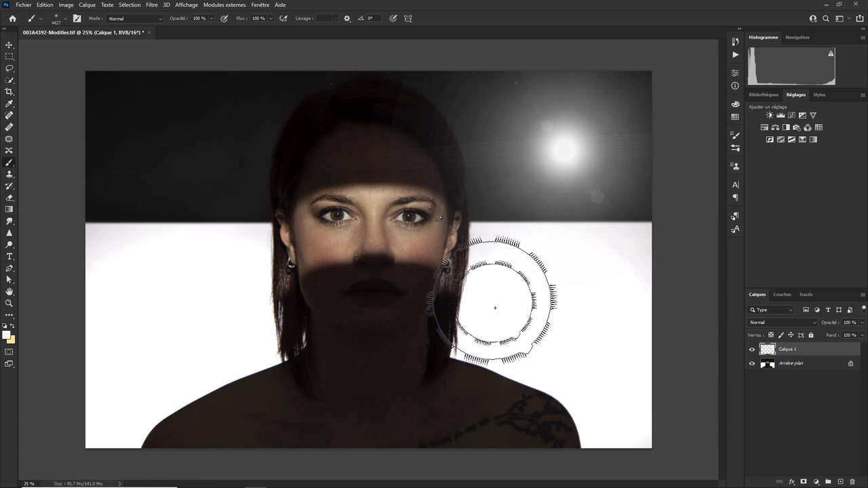
key("ctrl+z")
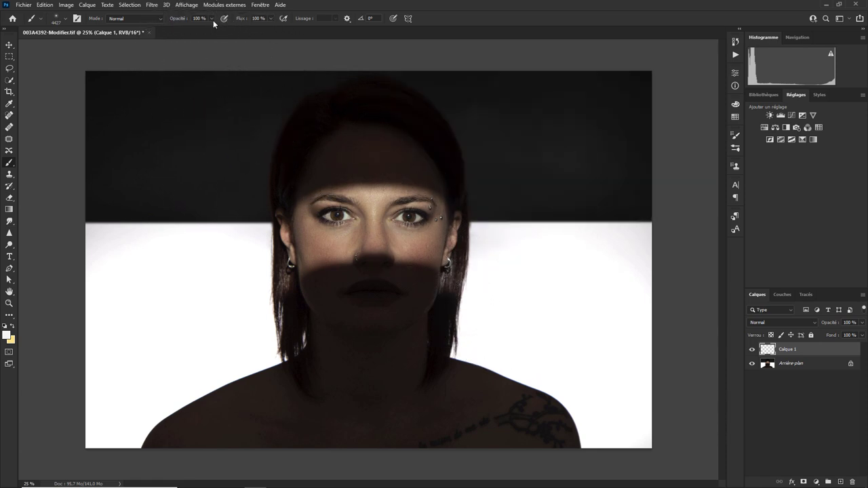
left_click(212, 19)
left_click_drag(172, 34, 172, 35)
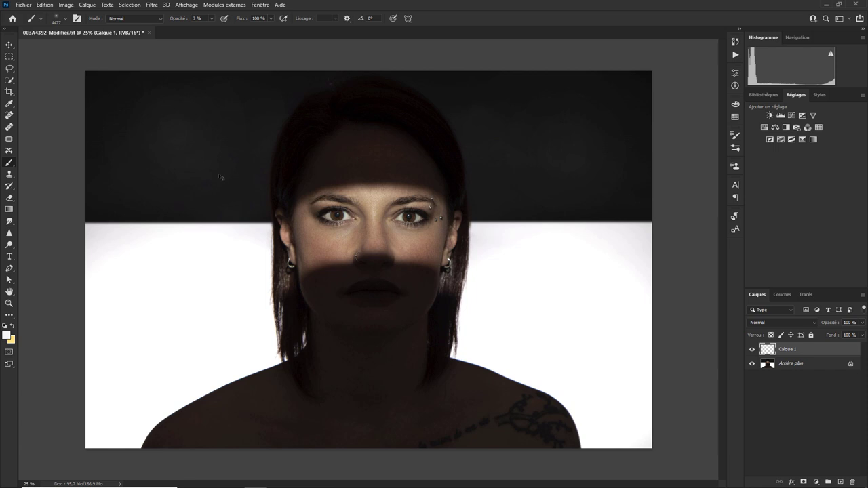
Restore 100% brush opacity, paint a white glow top right, and set Calque 1 to Obscurcir
left_click(162, 21)
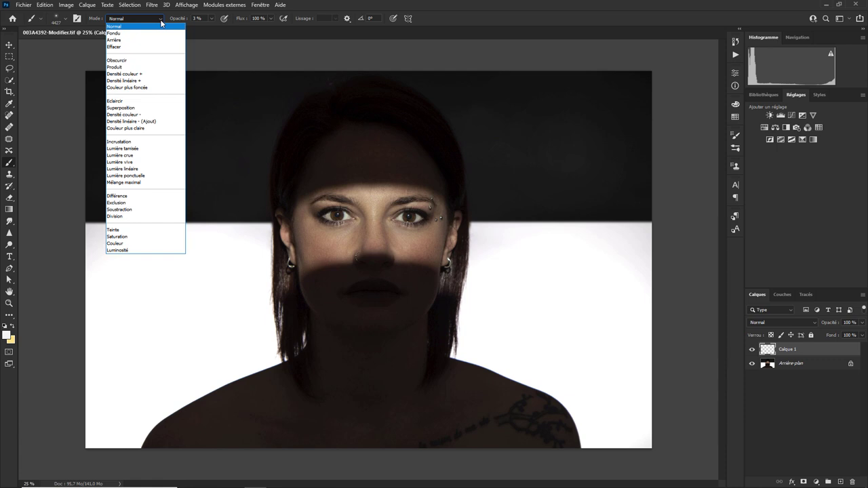
left_click(210, 21)
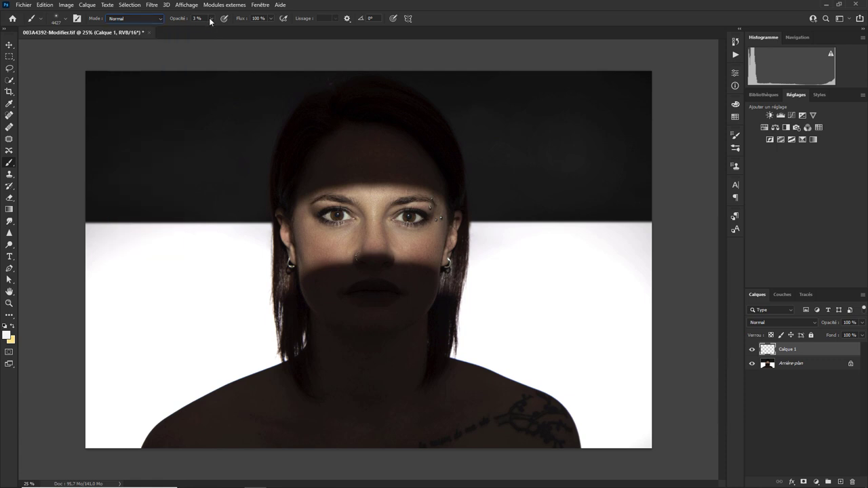
left_click(214, 21)
left_click_drag(214, 30, 294, 34)
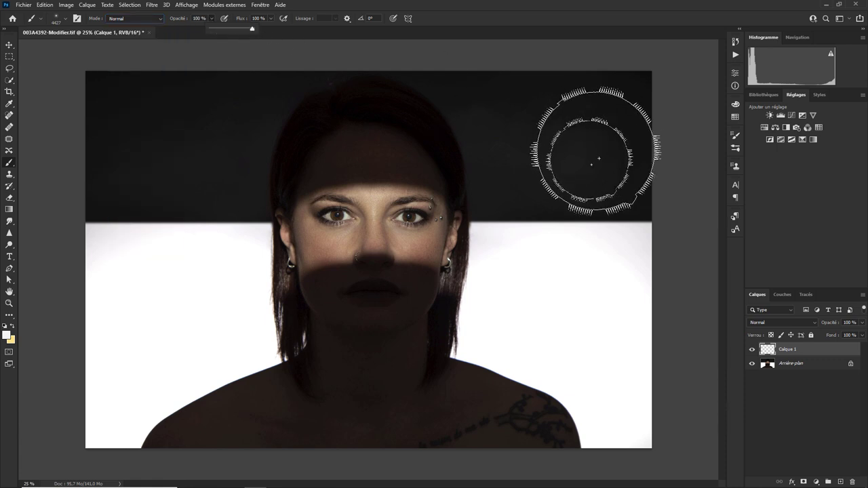
left_click(566, 141)
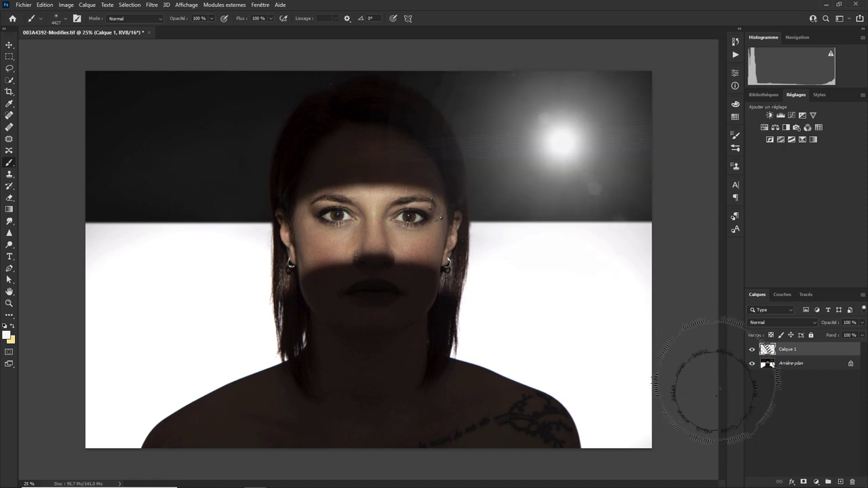
left_click(789, 323)
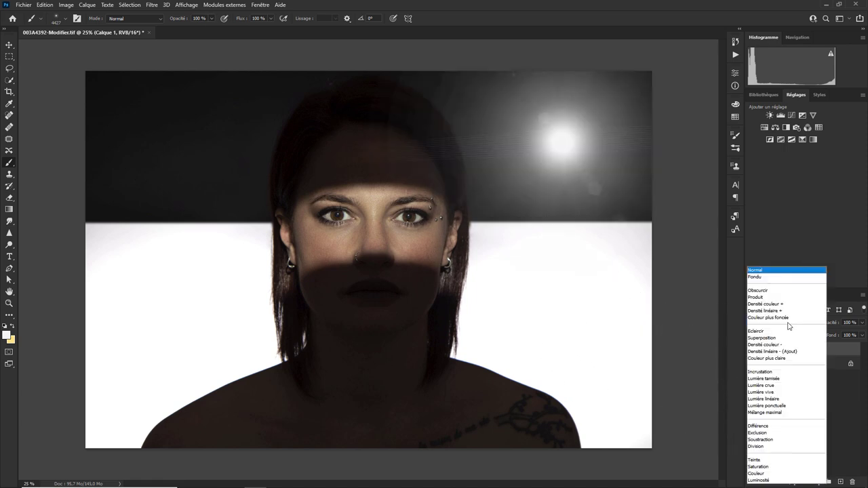
left_click(758, 290)
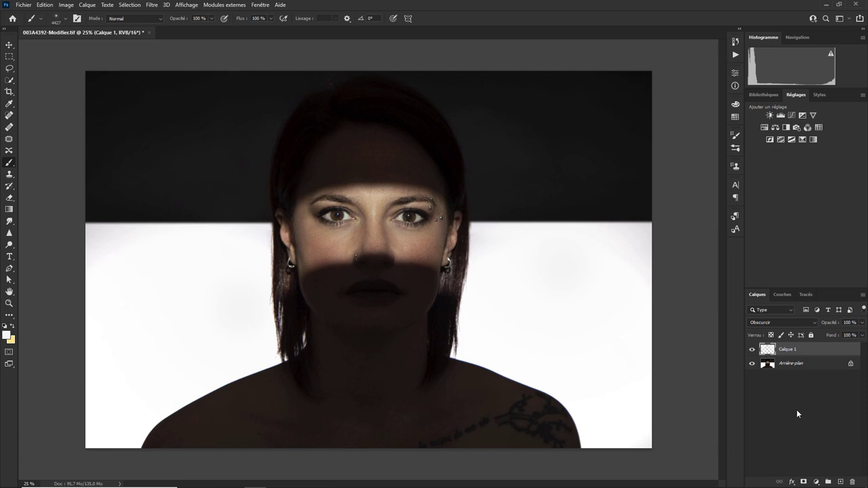
Keep Calque 1 in Obscurcir, then delete it with Supprimer le calque
left_click(782, 322)
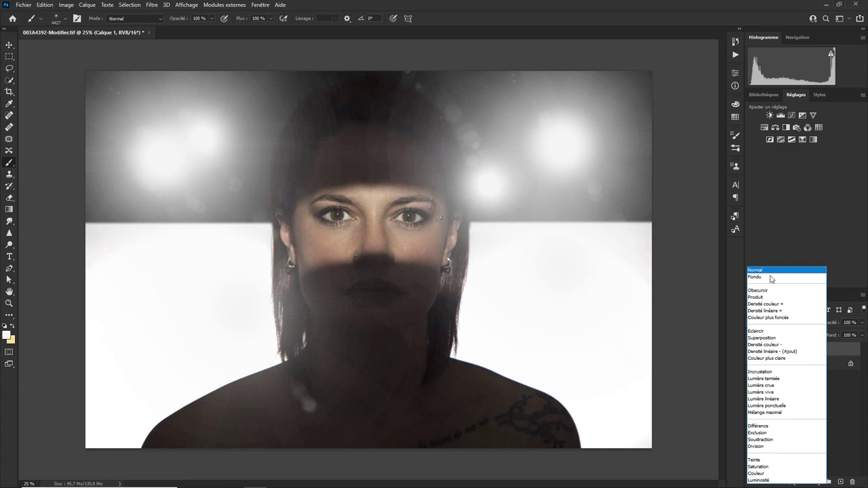
left_click(770, 289)
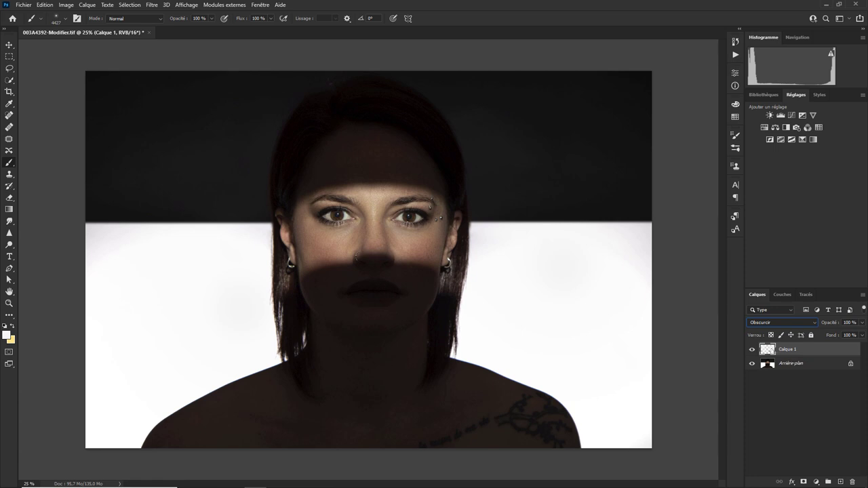
right_click(795, 350)
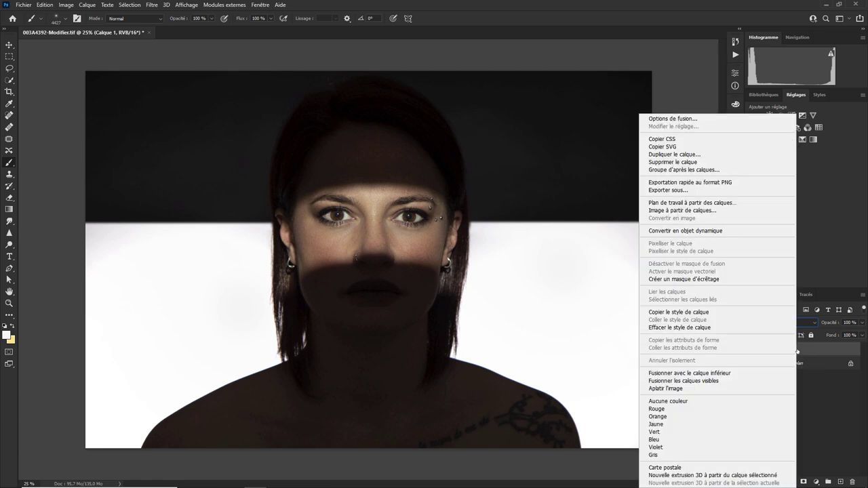
left_click(688, 162)
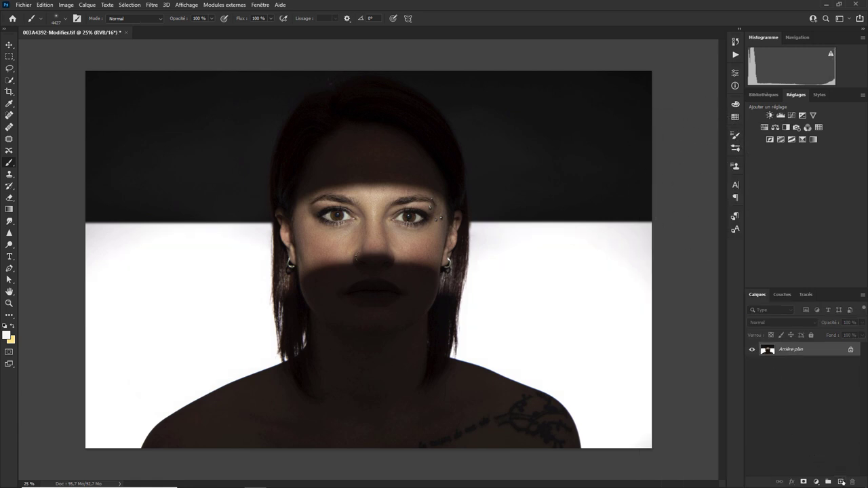
Restore the deleted Calque 1, select Arrière-plan, and zoom in on the nose ring
key("ctrl+z")
left_click(791, 363)
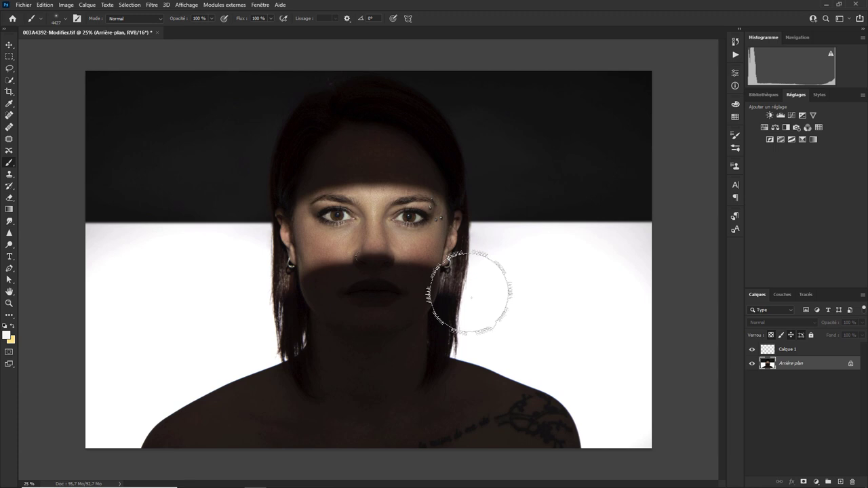
key("ctrl+plus")
key("ctrl+plus")
key("ctrl+plus")
key("ctrl+plus")
key("ctrl+plus")
key("ctrl+plus")
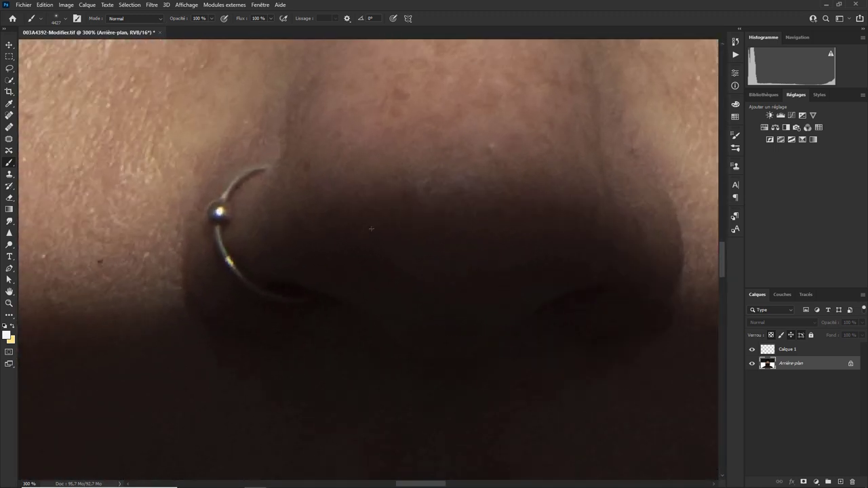
Lasso the nose-ring bead with the Lasso contour 10 preset, then select Calque 1
left_click(10, 68)
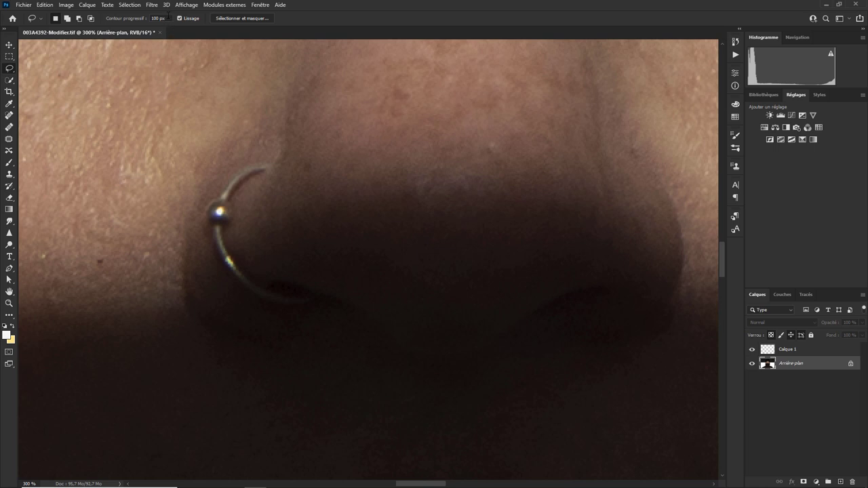
left_click(43, 19)
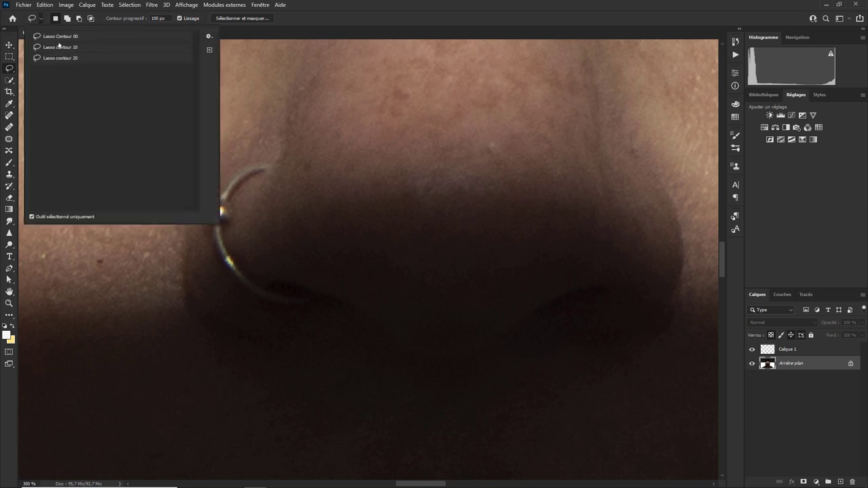
left_click(62, 47)
left_click(64, 48)
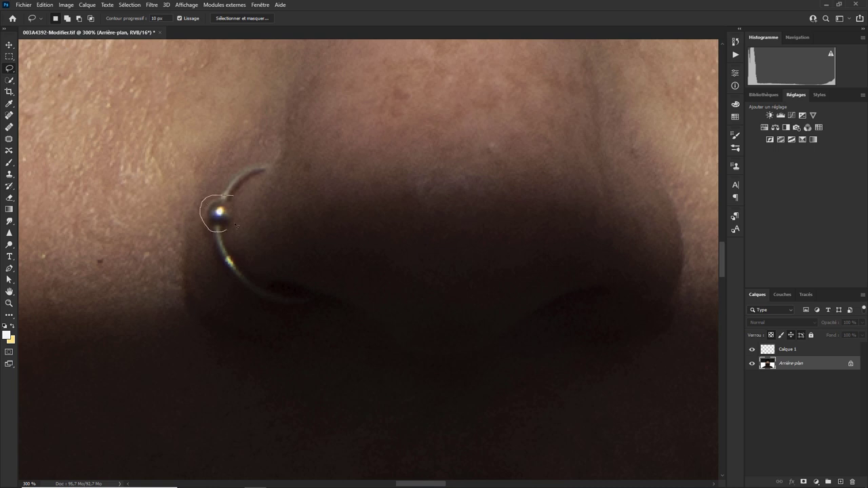
left_click_drag(236, 225, 235, 199)
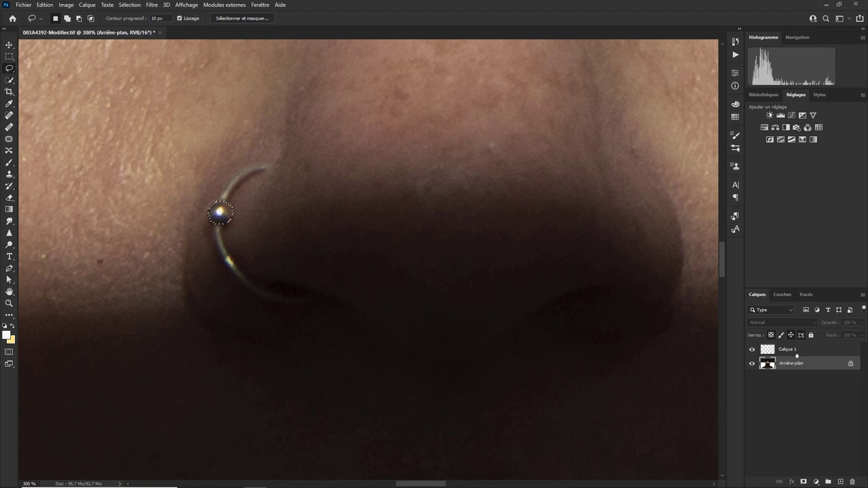
left_click(785, 349)
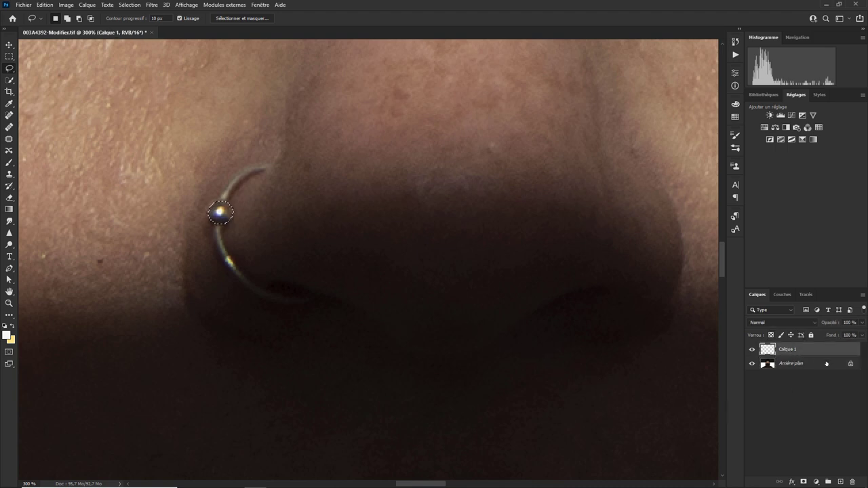
key("ctrl+minus")
key("ctrl+minus")
key("ctrl+minus")
key("ctrl+minus")
key("ctrl+minus")
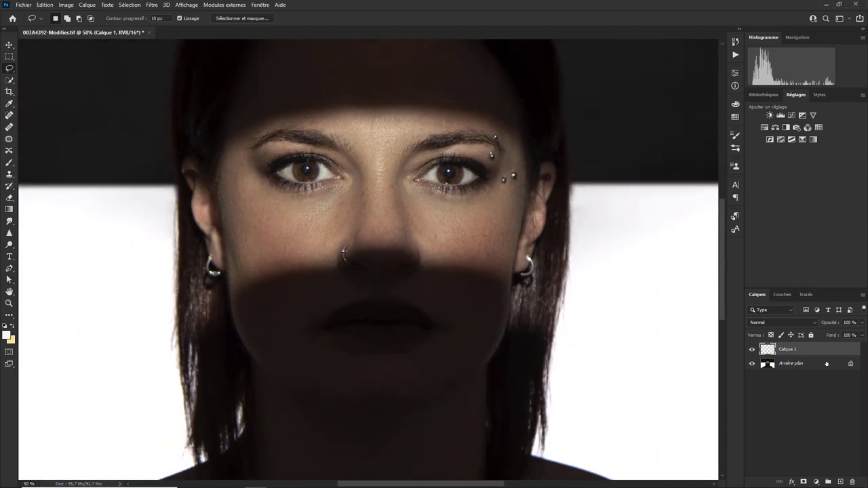
key("ctrl+minus")
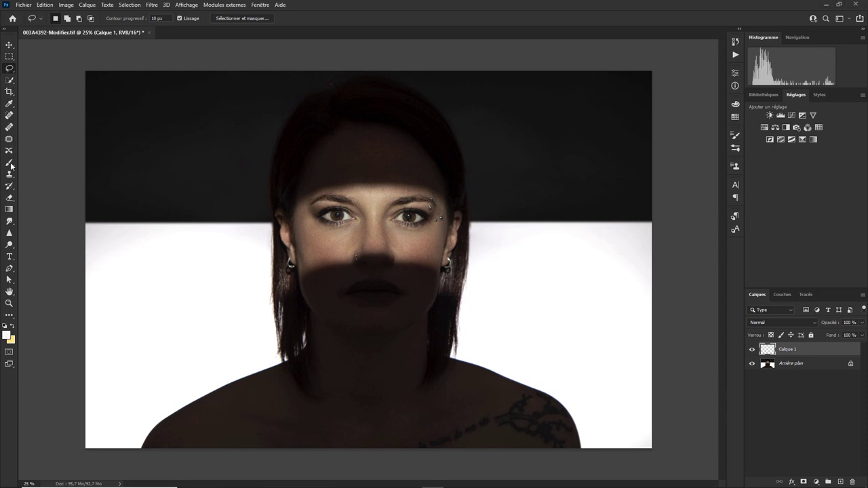
Switch to the Brush tool with B and open the Sélection menu
key("b")
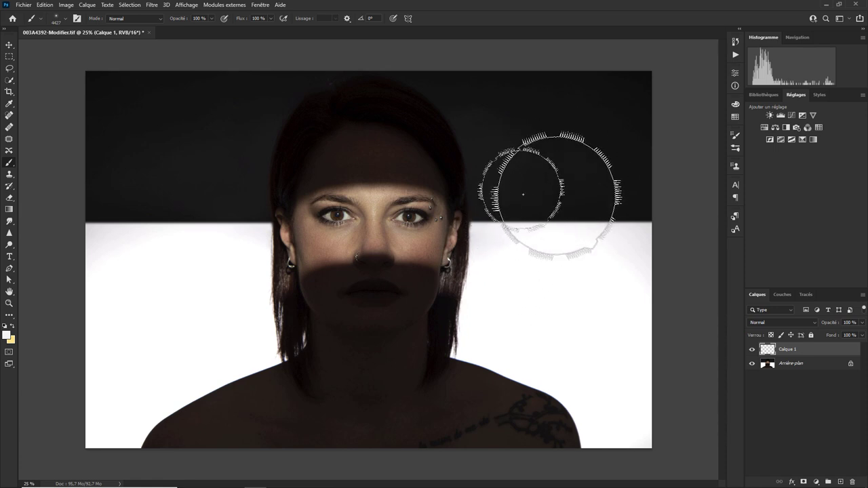
left_click(130, 5)
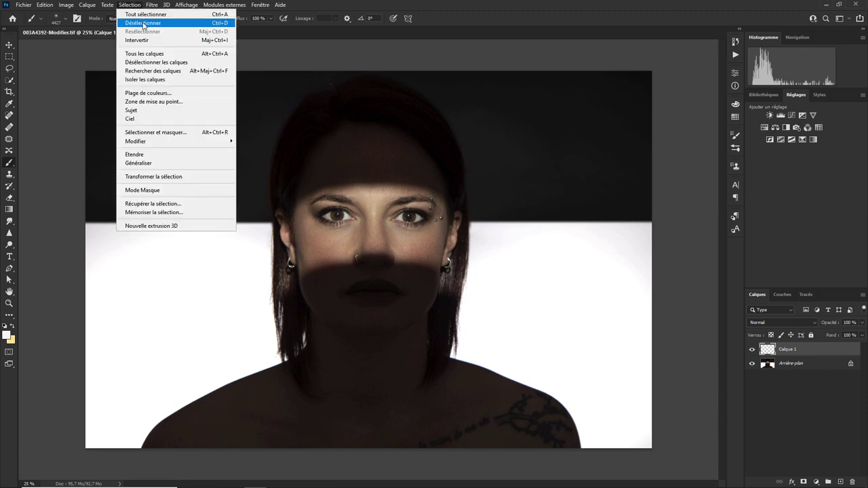
Choose Désélectionner, then paint a soft white glow in the upper-right background
left_click(143, 24)
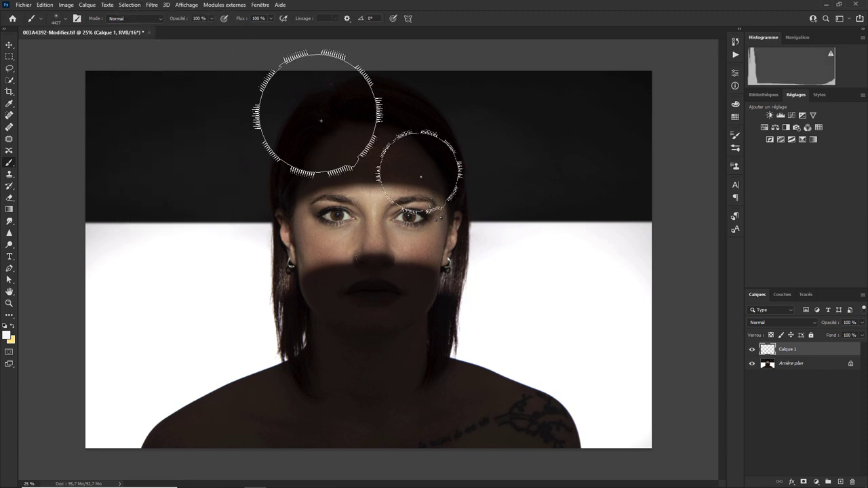
left_click(555, 186)
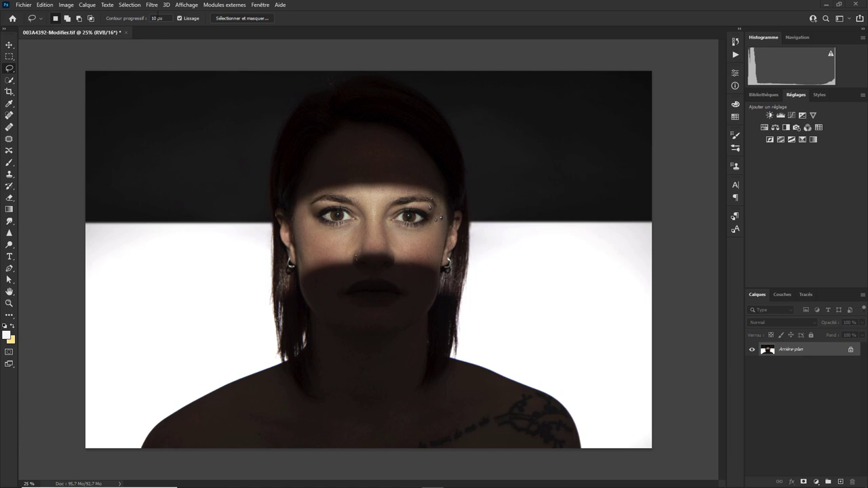
Browse the Filtre menu without applying anything, then convert the image to 8 bits/couche
left_click(152, 7)
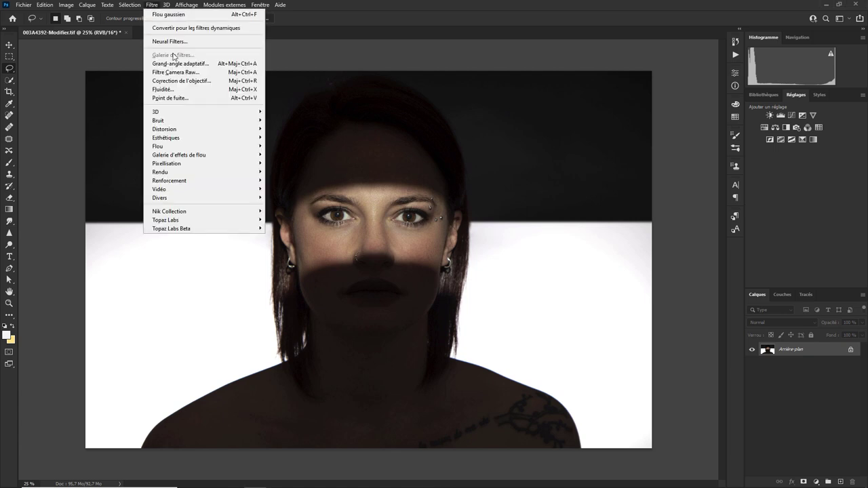
mouse_move(166, 138)
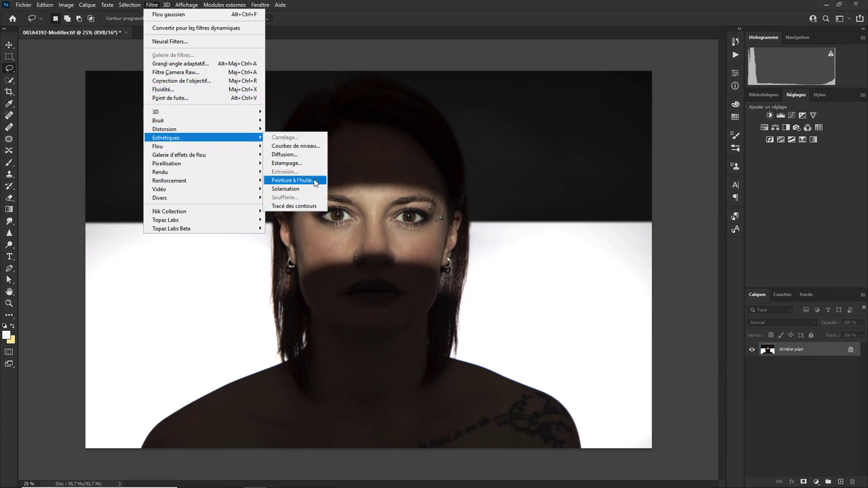
left_click(339, 61)
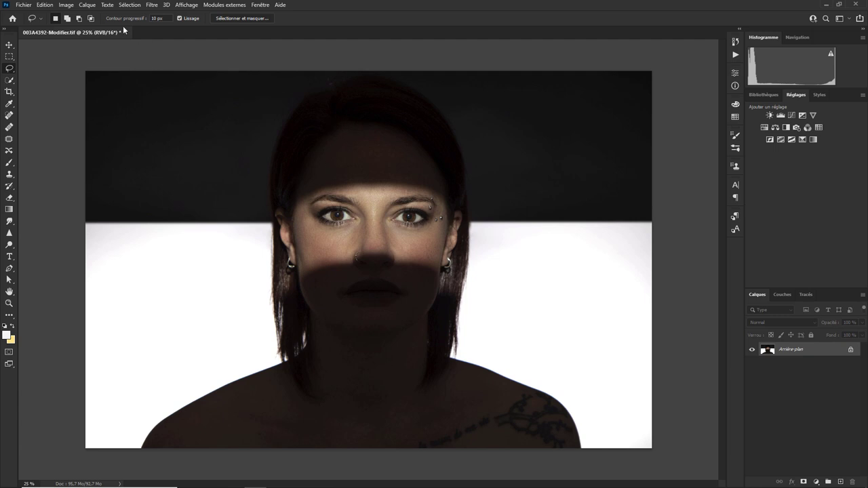
left_click(68, 6)
mouse_move(72, 14)
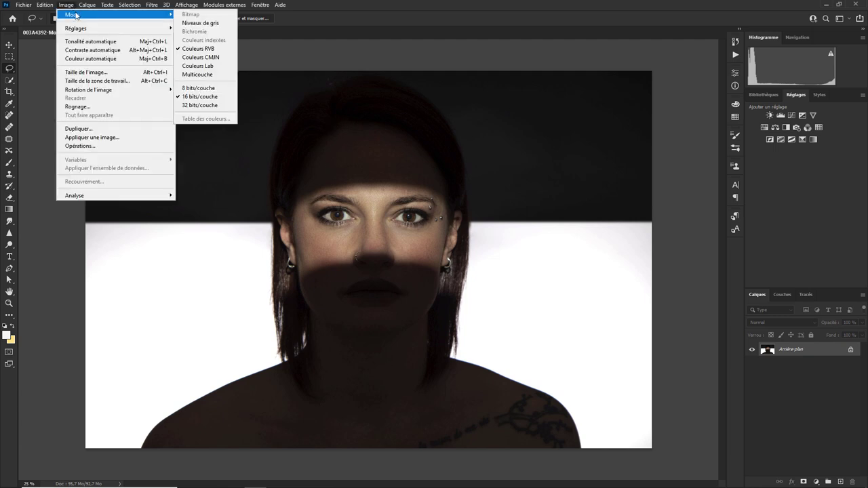
left_click(211, 88)
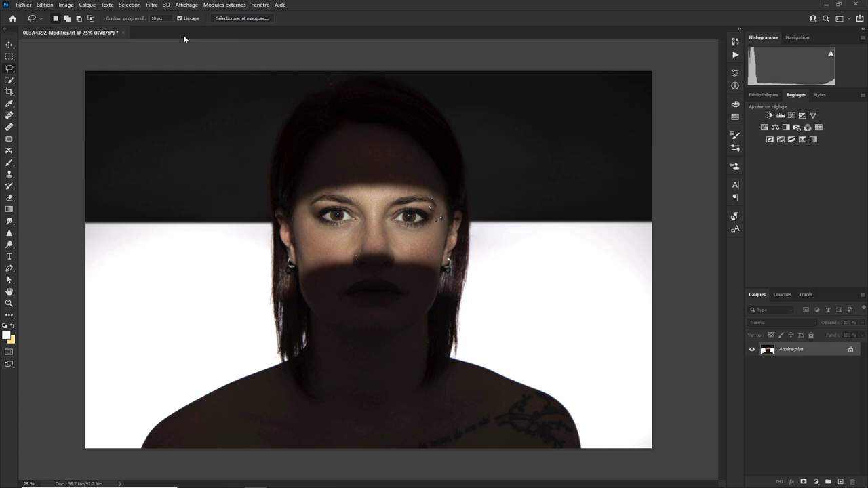
left_click(152, 6)
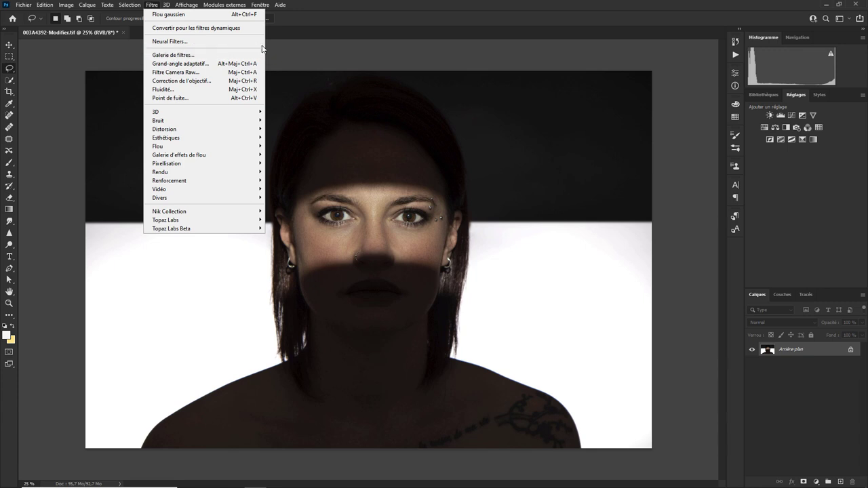
left_click(285, 52)
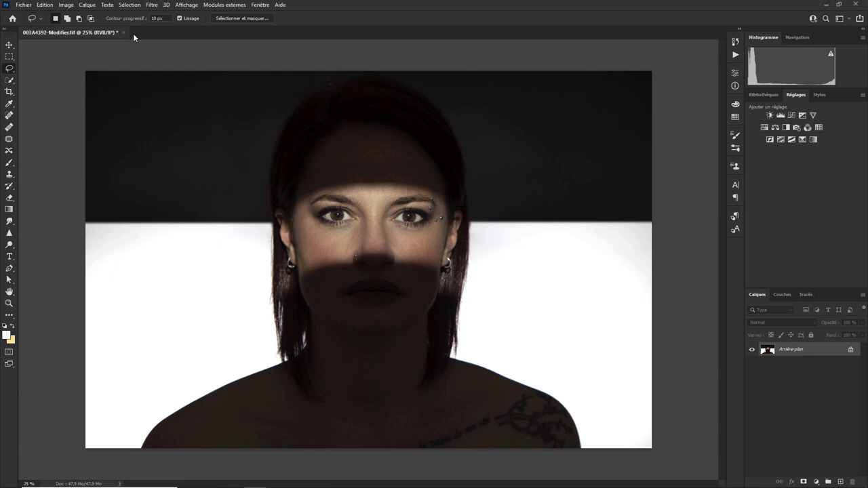
left_click(47, 6)
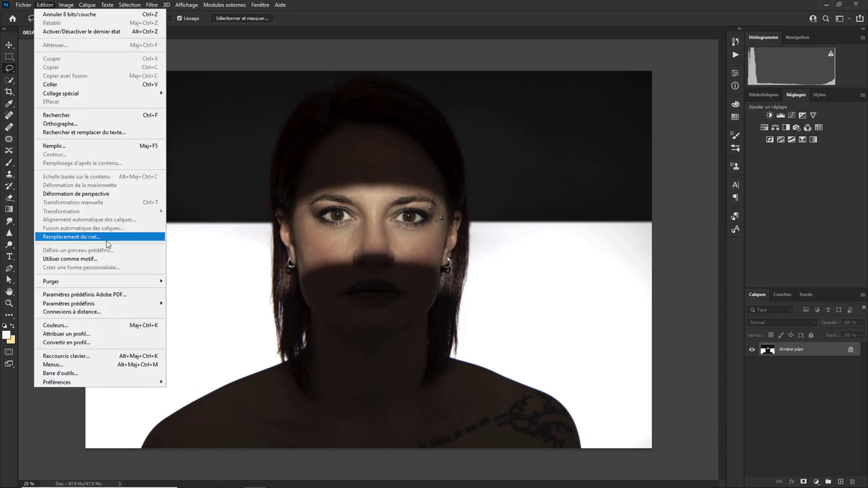
mouse_move(67, 383)
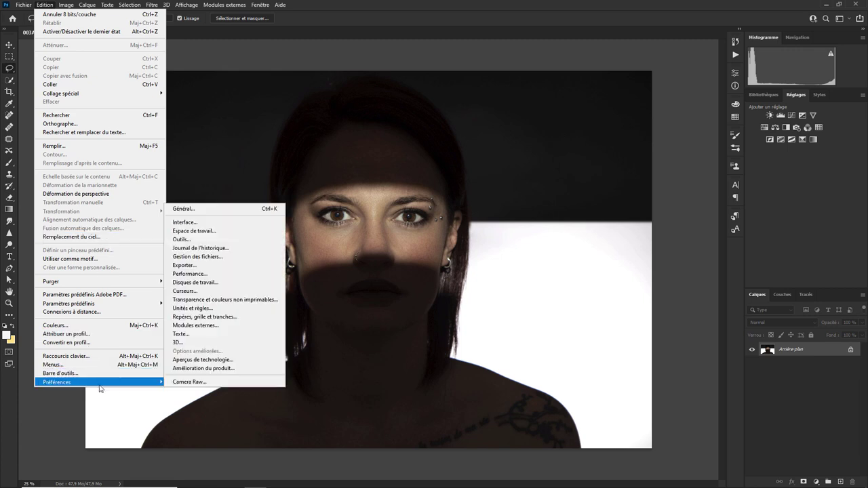
left_click(190, 274)
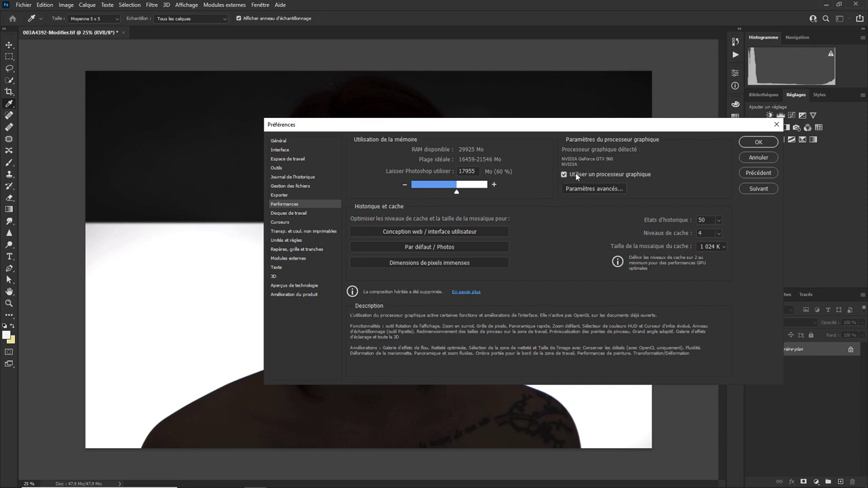
left_click(752, 159)
key("l")
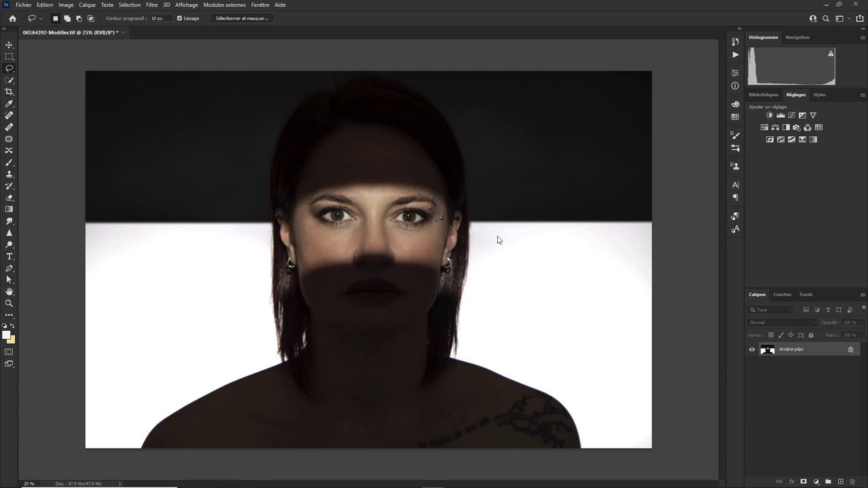
Add Calque 1, stamp a lens-flare light top right, then select Arrière-plan and the Move tool
left_click(840, 481)
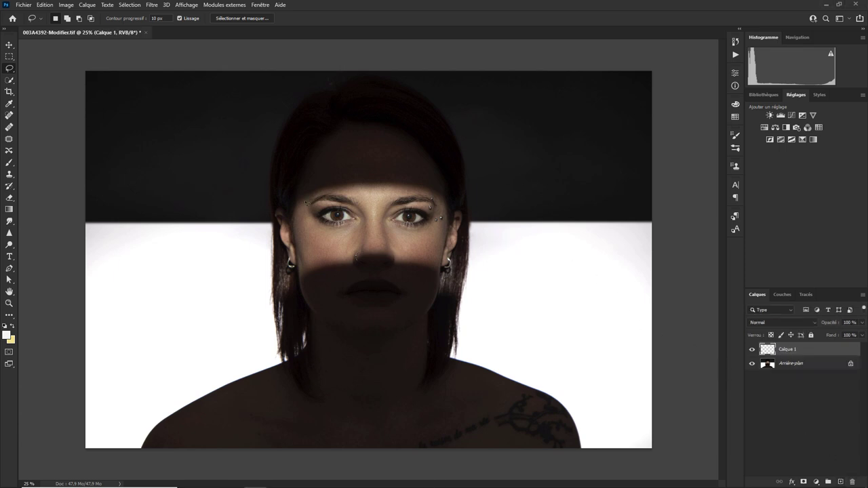
left_click(10, 163)
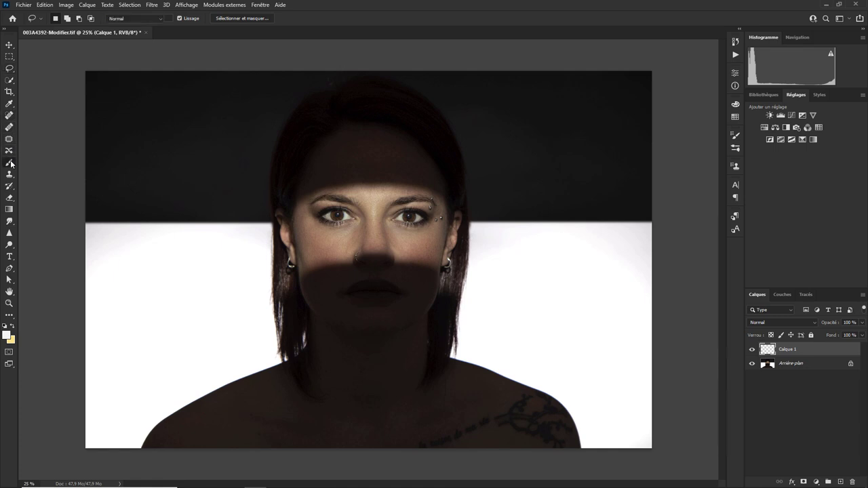
left_click(538, 166)
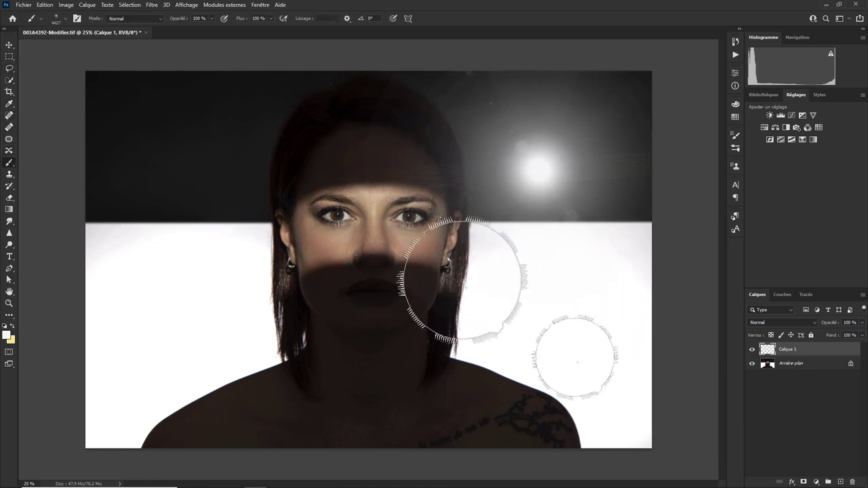
left_click(810, 365)
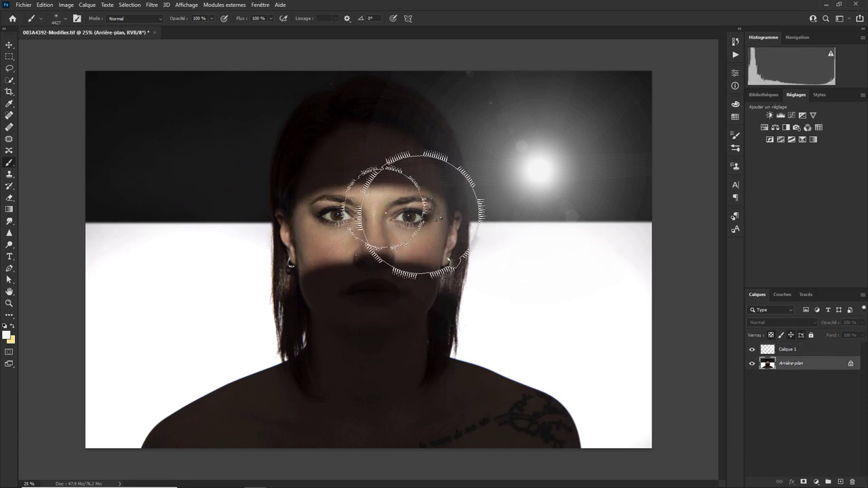
left_click(9, 46)
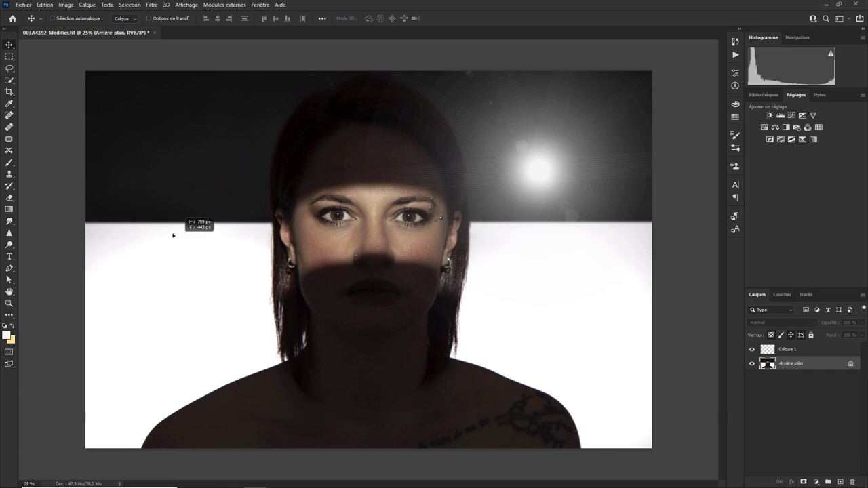
Dismiss the locked-layer warning and unlock the Arrière-plan background, converting it to Calque 0
left_click(541, 358)
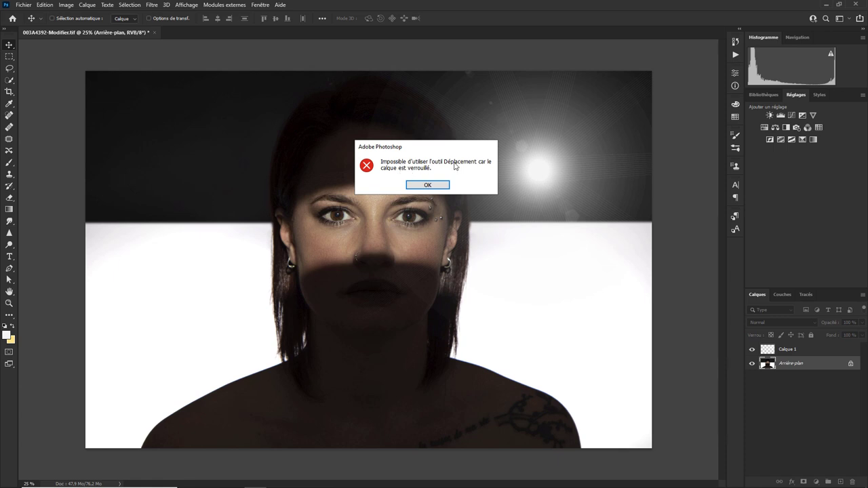
left_click(428, 185)
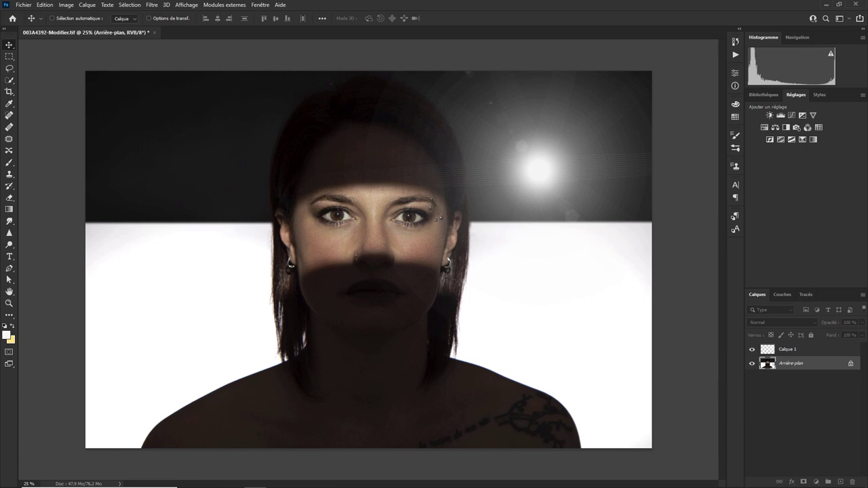
left_click(851, 364)
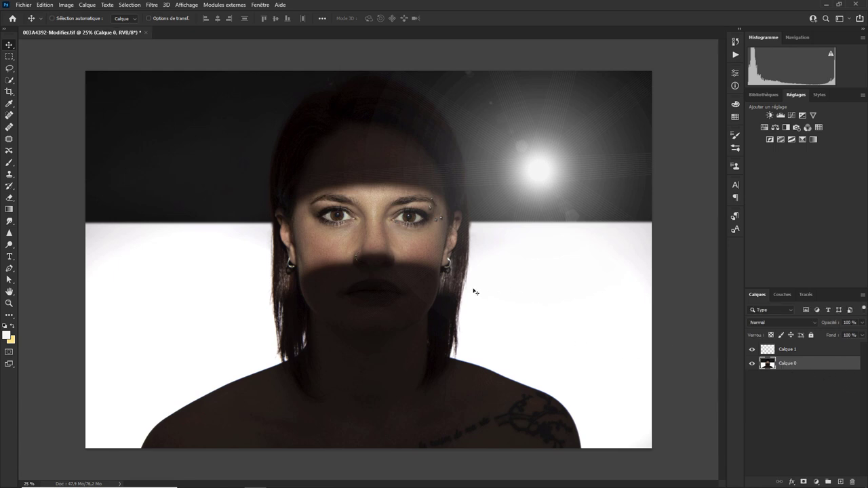
Shift the Calque 0 portrait left, leaving a transparent right strip, and enter Quick Mask mode
mouse_move(473, 293)
left_mouse_down()
mouse_move(394, 242)
mouse_move(462, 332)
mouse_move(432, 296)
left_mouse_up()
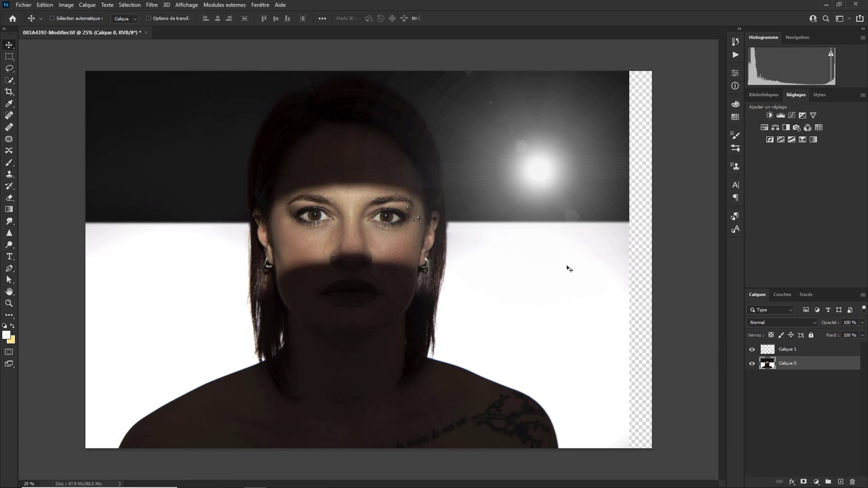
key("q")
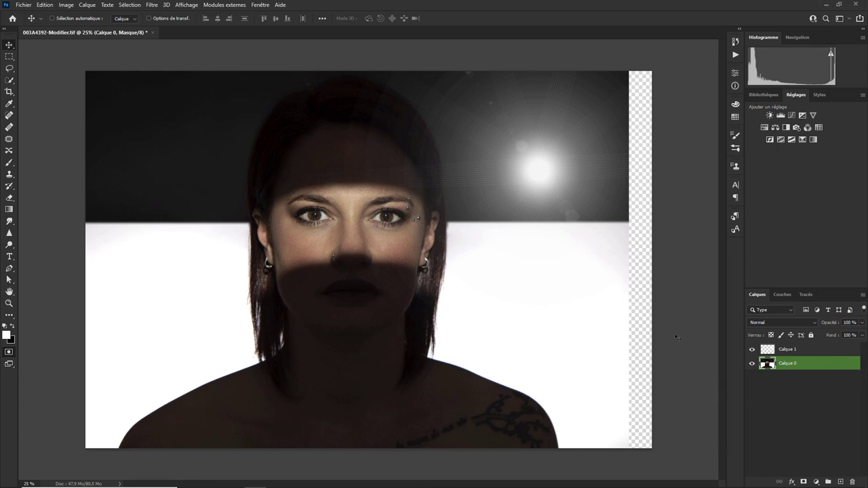
left_click(353, 277)
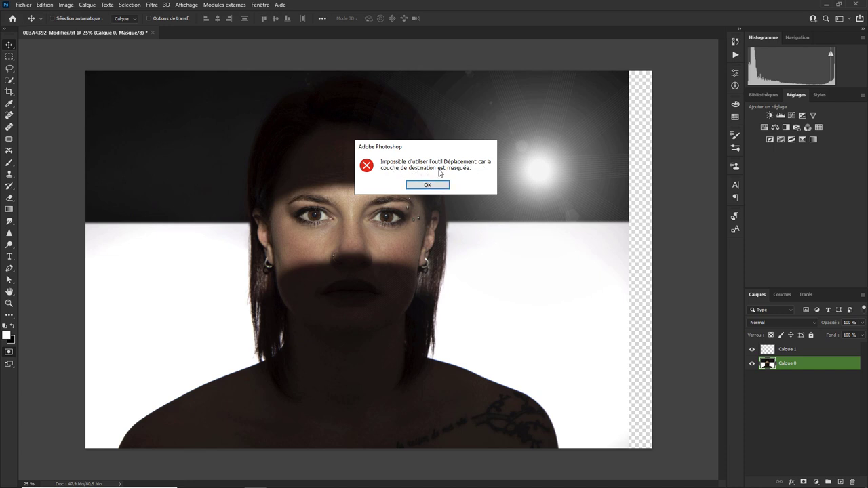
left_click(437, 185)
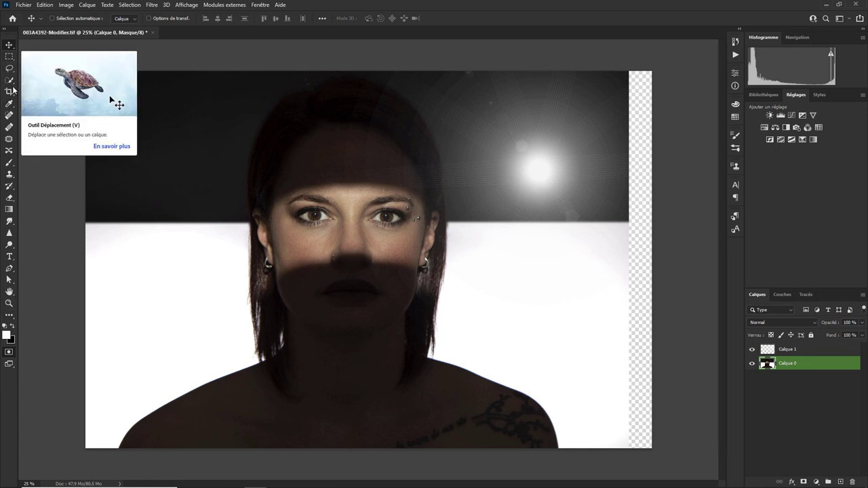
left_click(9, 352)
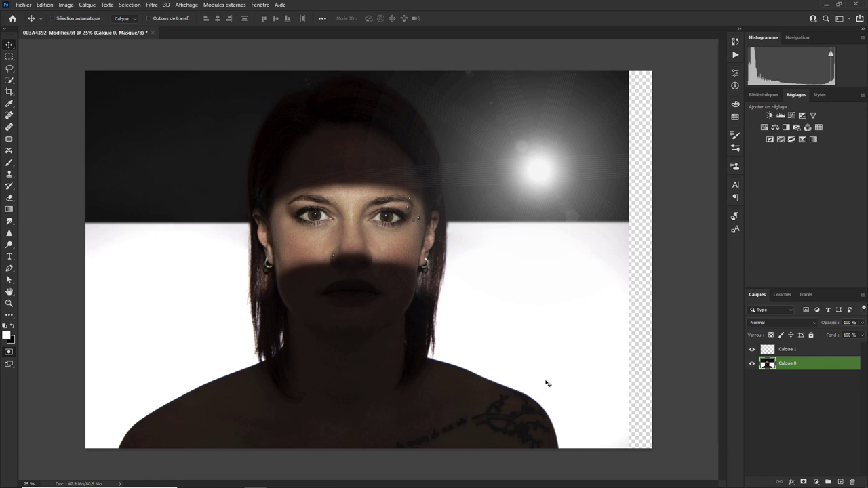
left_click(782, 294)
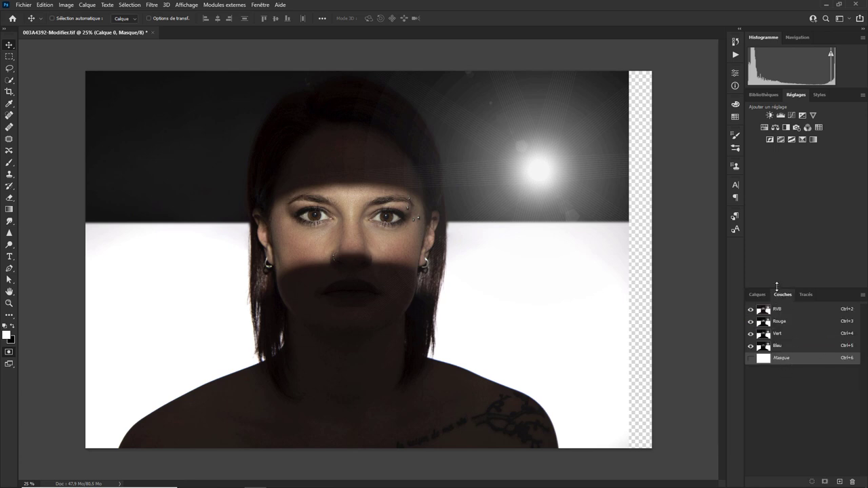
left_click(763, 296)
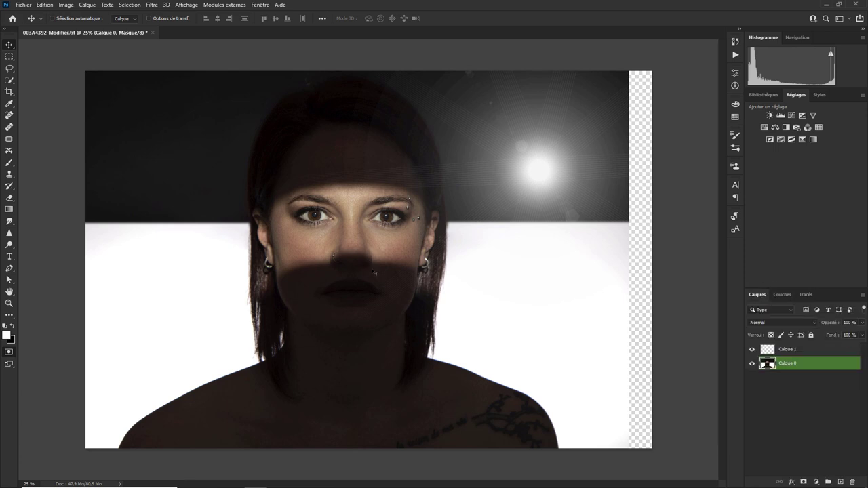
left_click(380, 250)
left_click(429, 186)
left_click(782, 295)
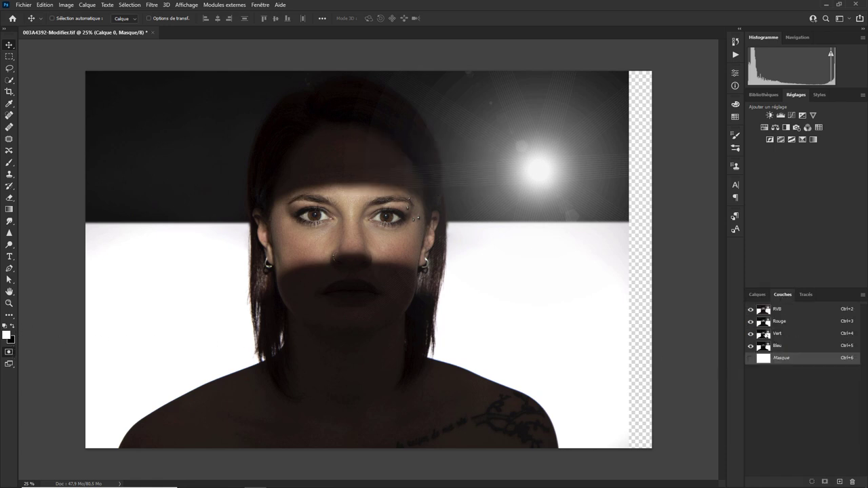
left_click(751, 359)
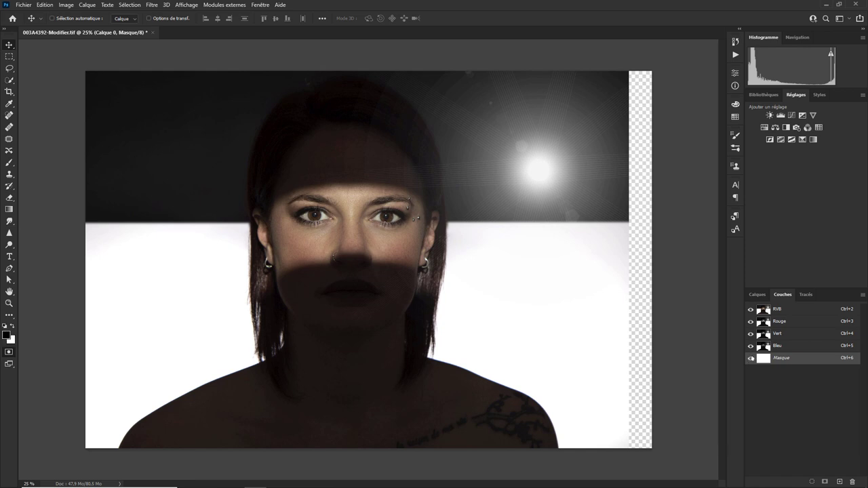
left_click(757, 296)
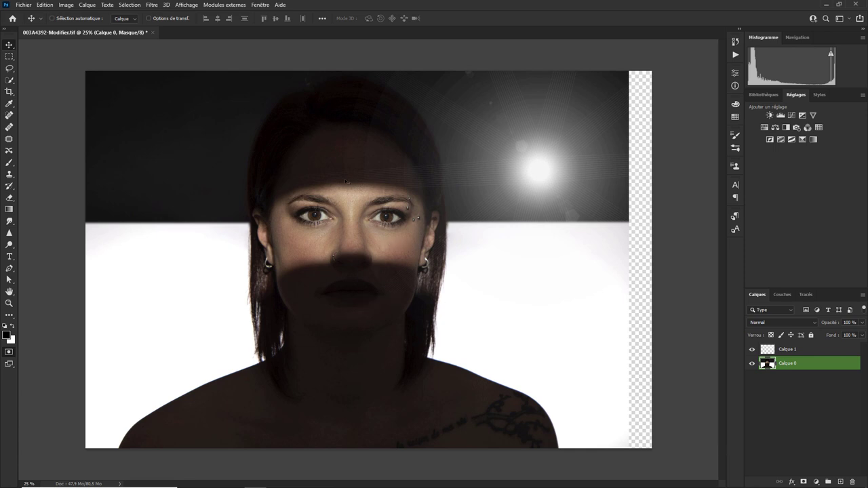
Exit Quick Mask, select the Brush tool, and leave the lens-flare layer Calque 1 hidden
left_click(797, 349)
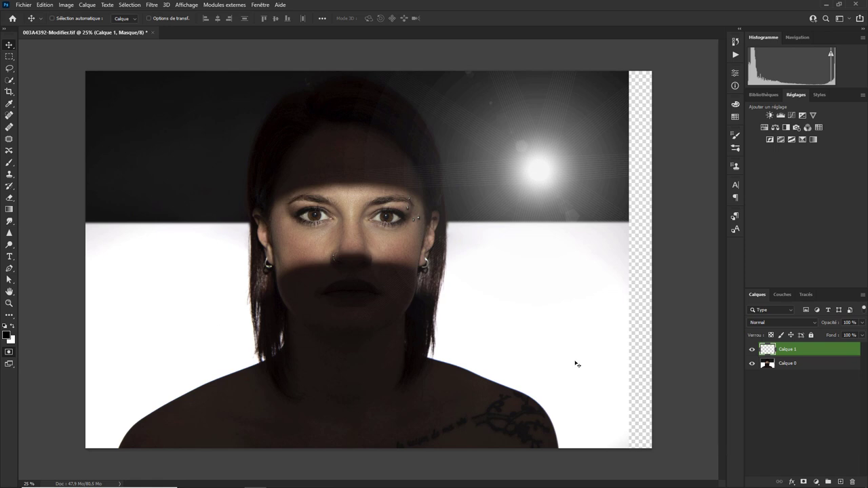
left_click(751, 350)
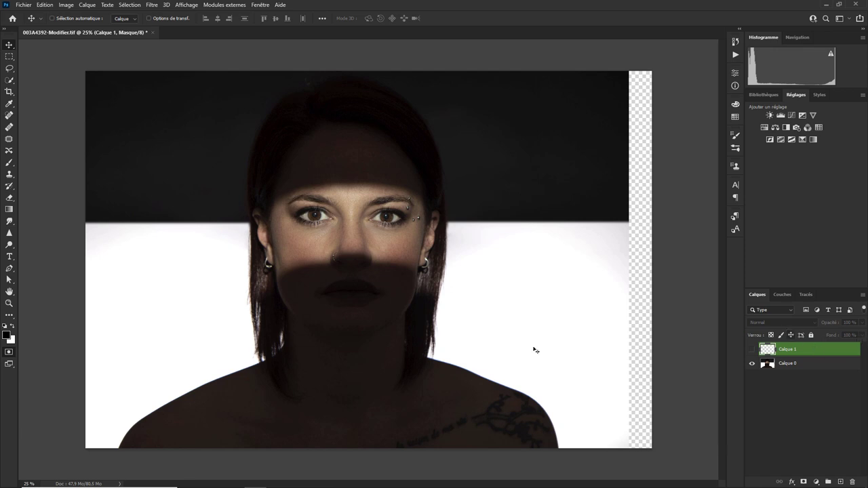
left_click(9, 351)
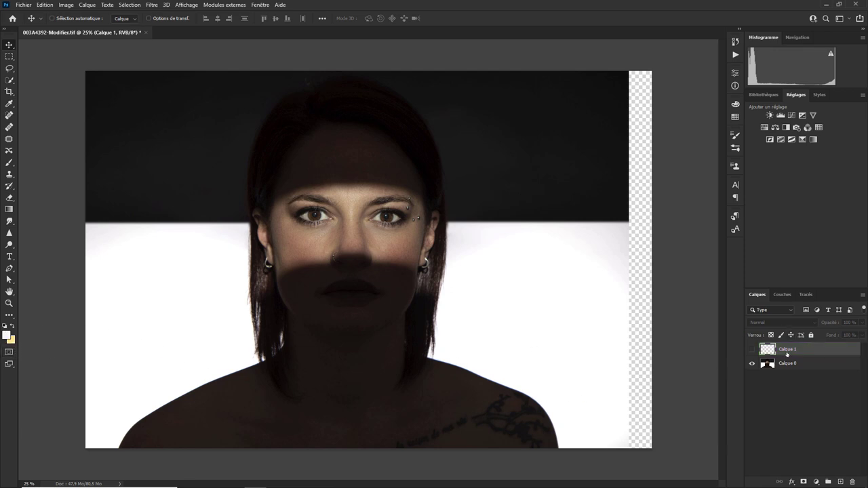
left_click(8, 164)
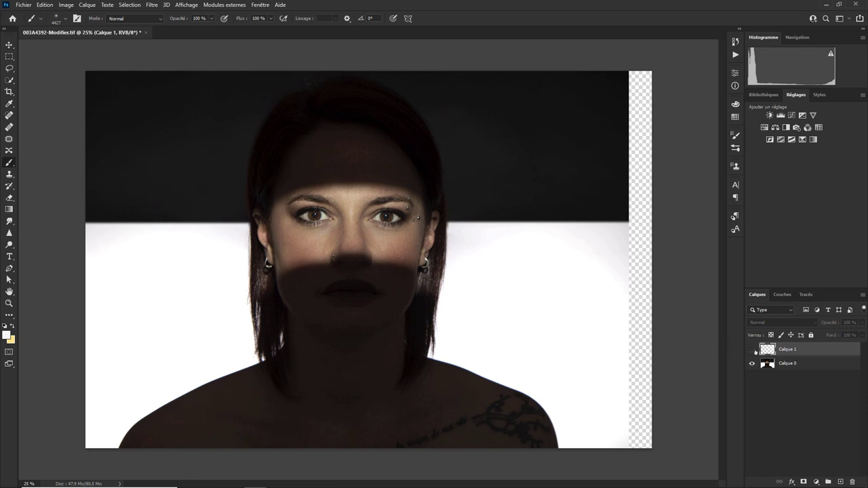
left_click(752, 349)
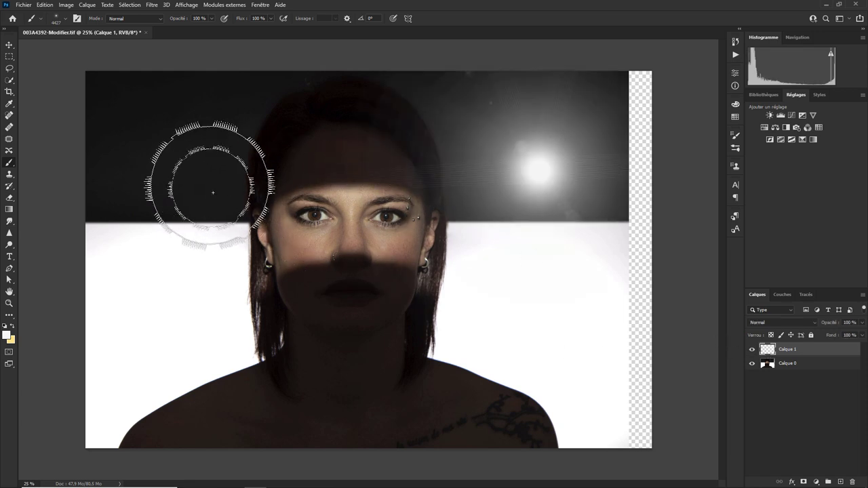
left_click(752, 350)
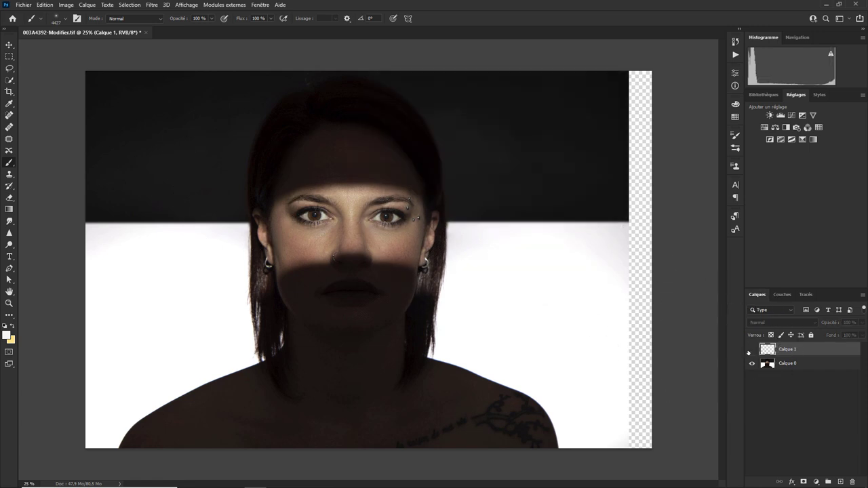